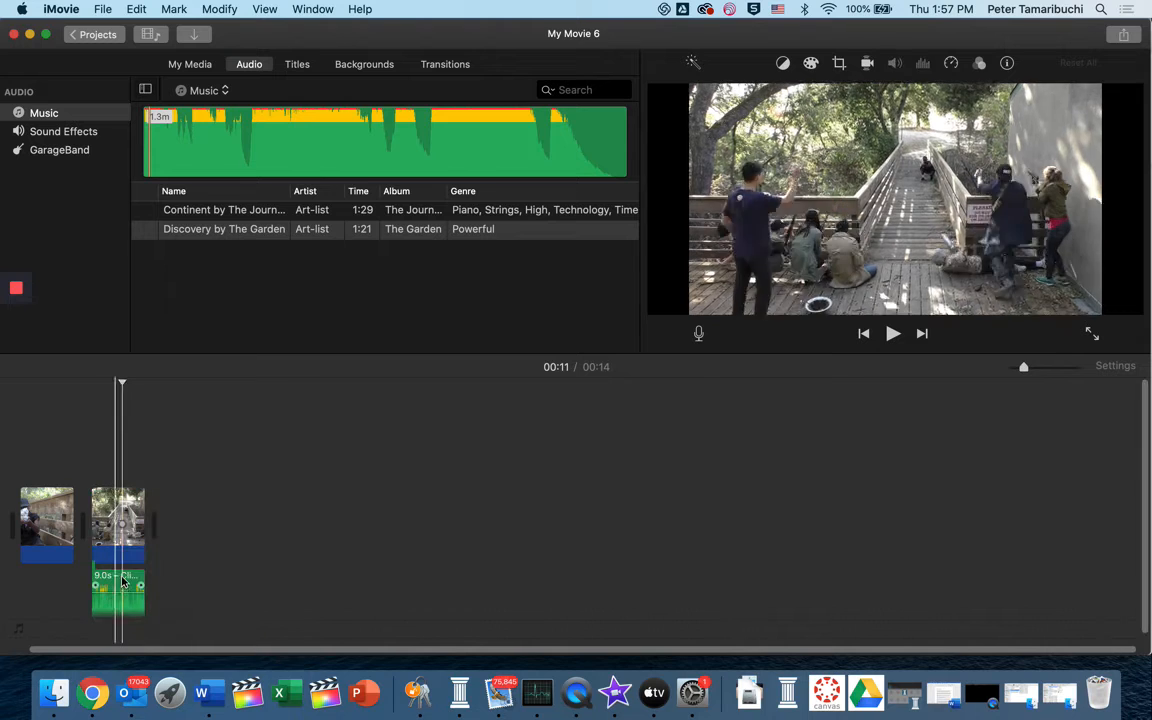
Delete the short audio clip under the second video clip and add Discovery by The Garden as background music from the movie's start
click(126, 581)
key(Delete)
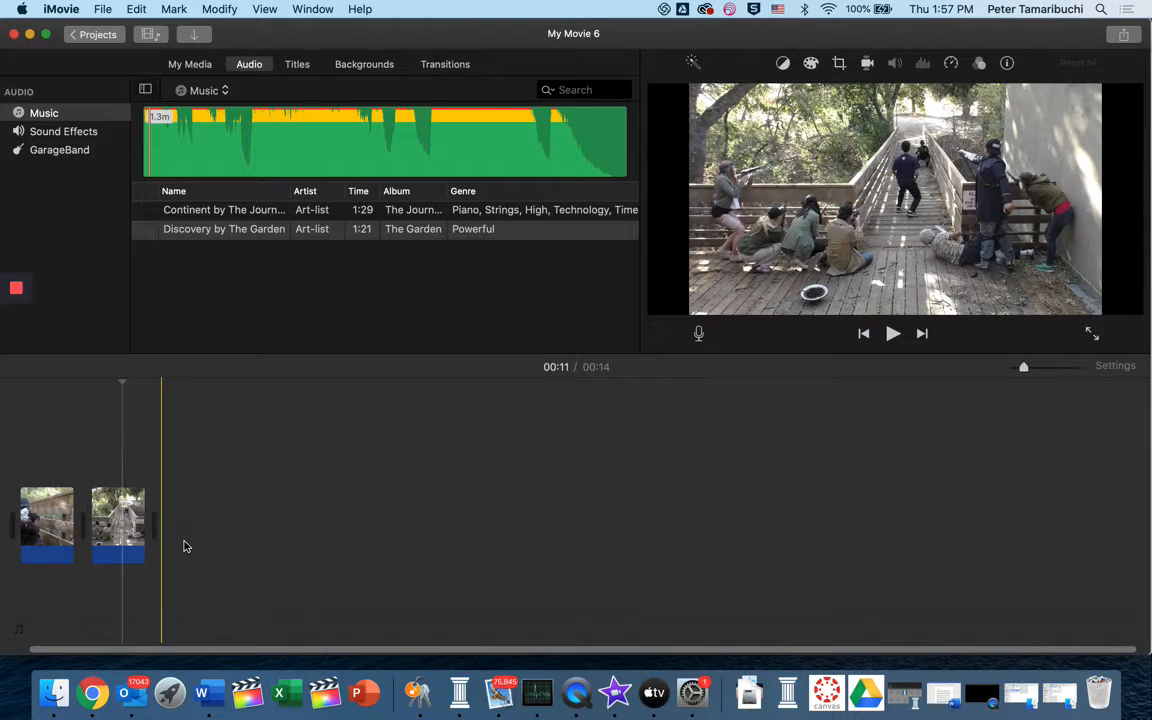
click(195, 236)
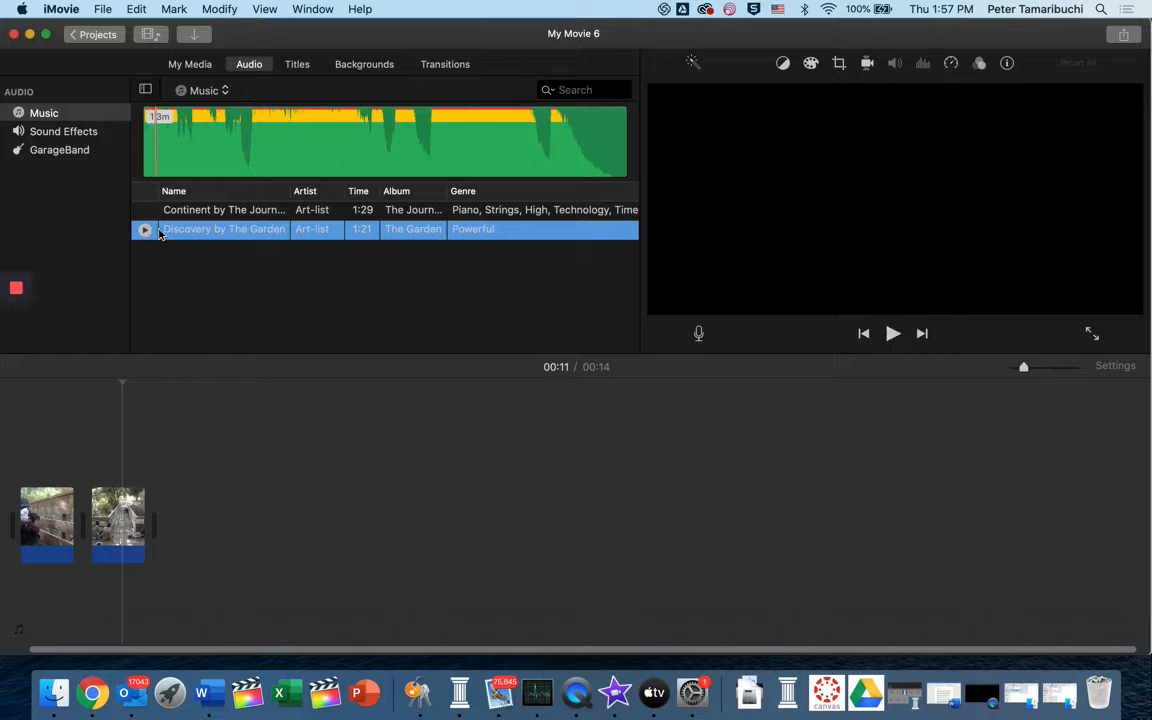
drag(166, 232, 10, 617)
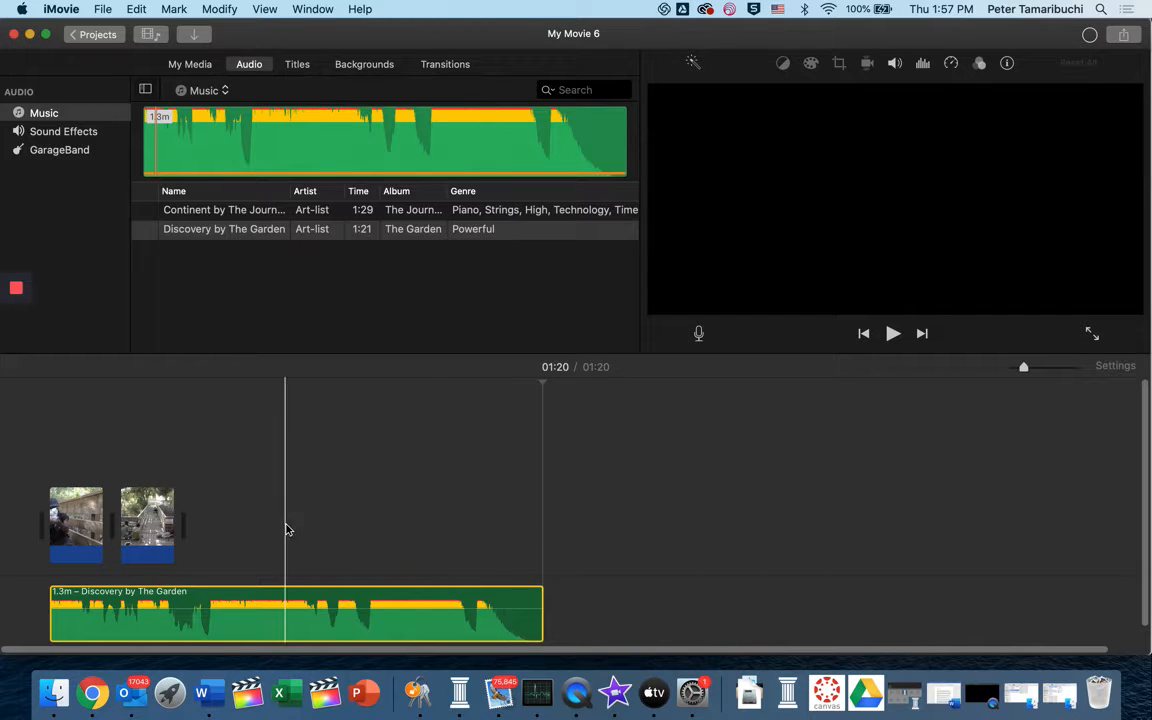
Play the movie from its beginning to check the video clips against the background music
click(44, 478)
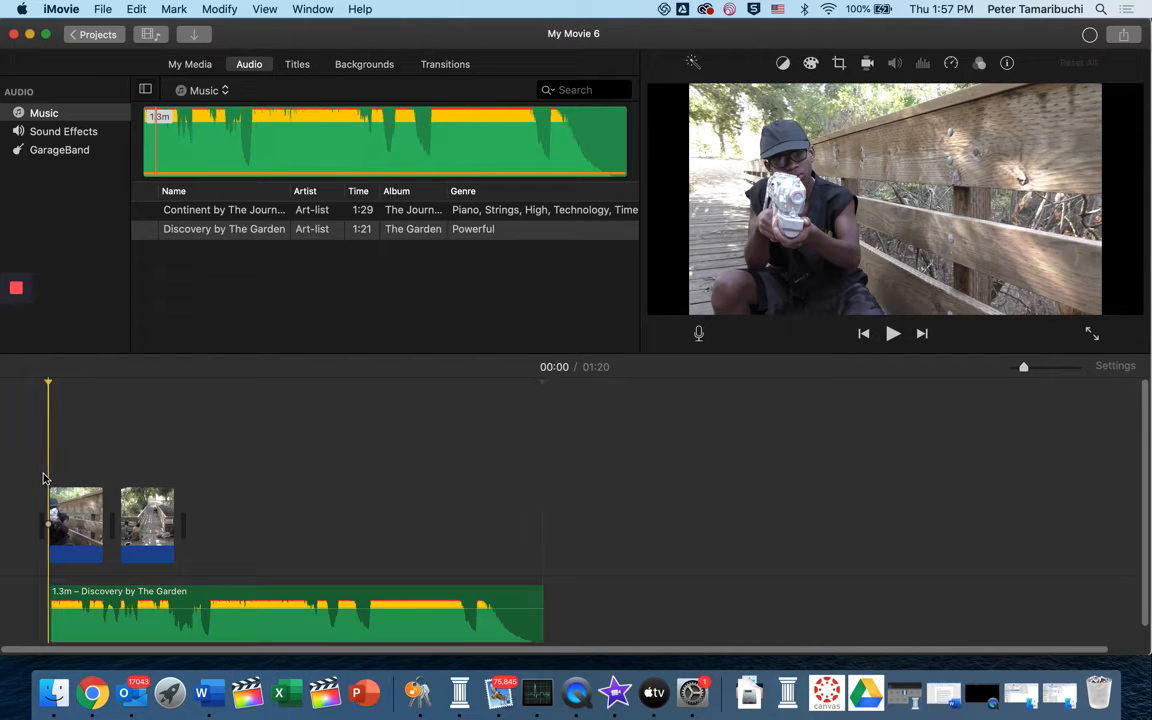
key(space)
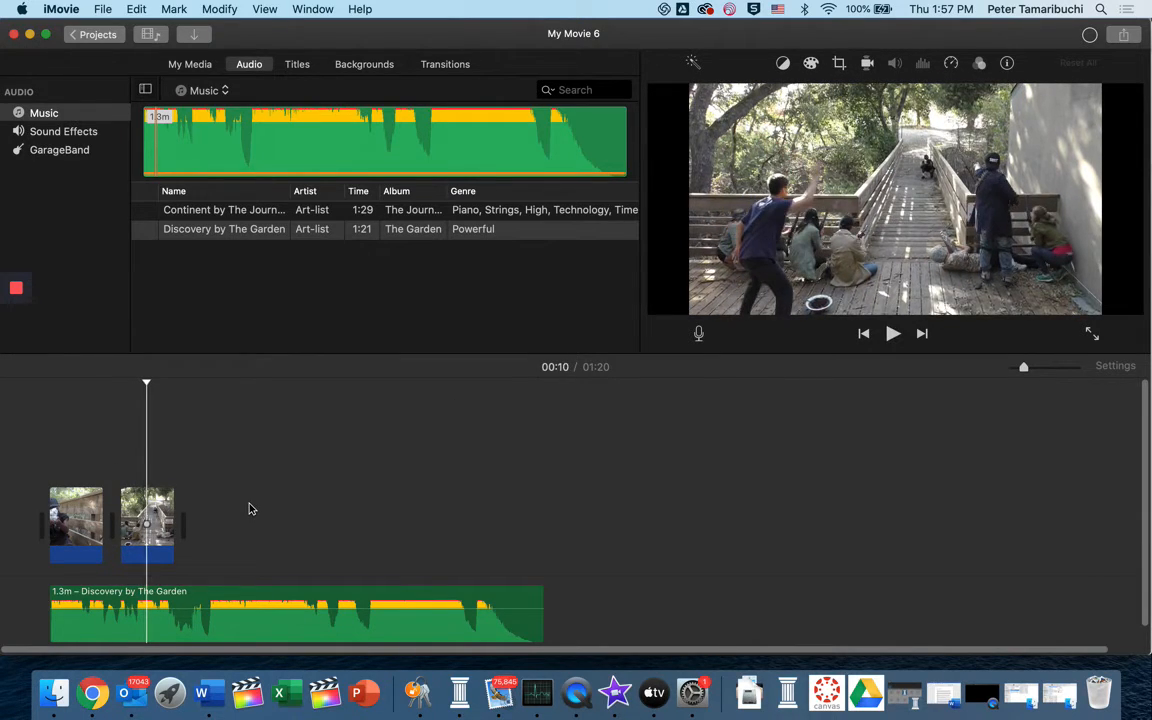
key(space)
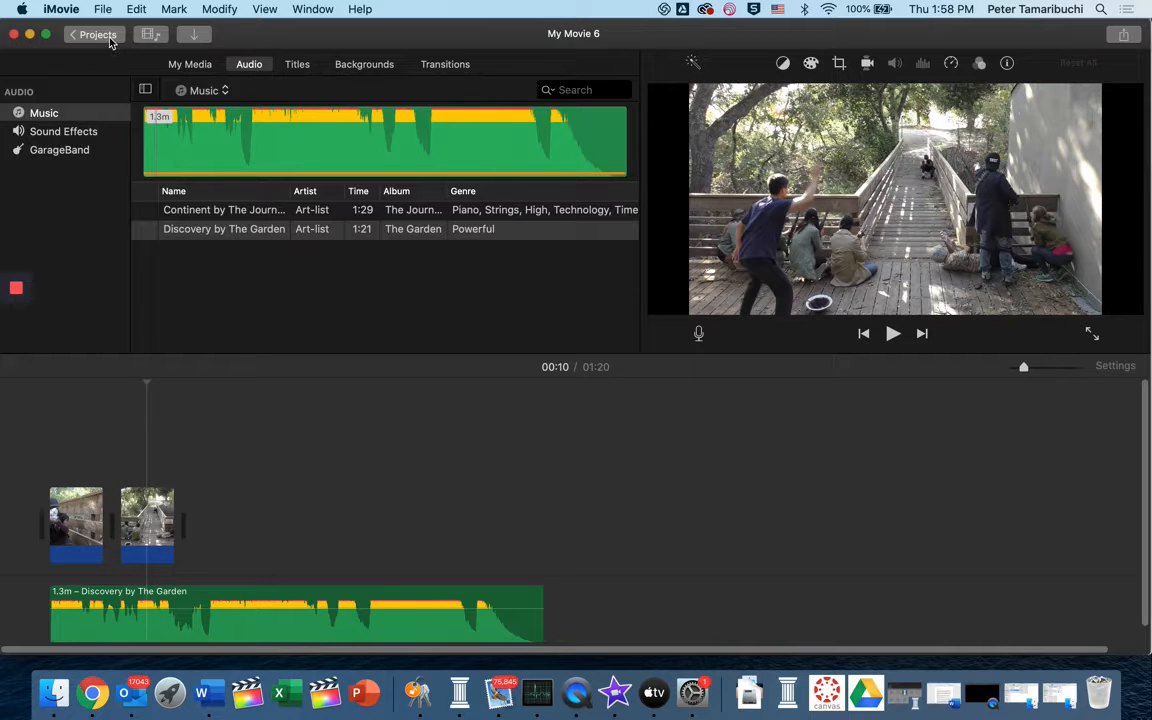
Leave the project keeping the name My Movie 6, and open the Editing Demo1 project
click(111, 42)
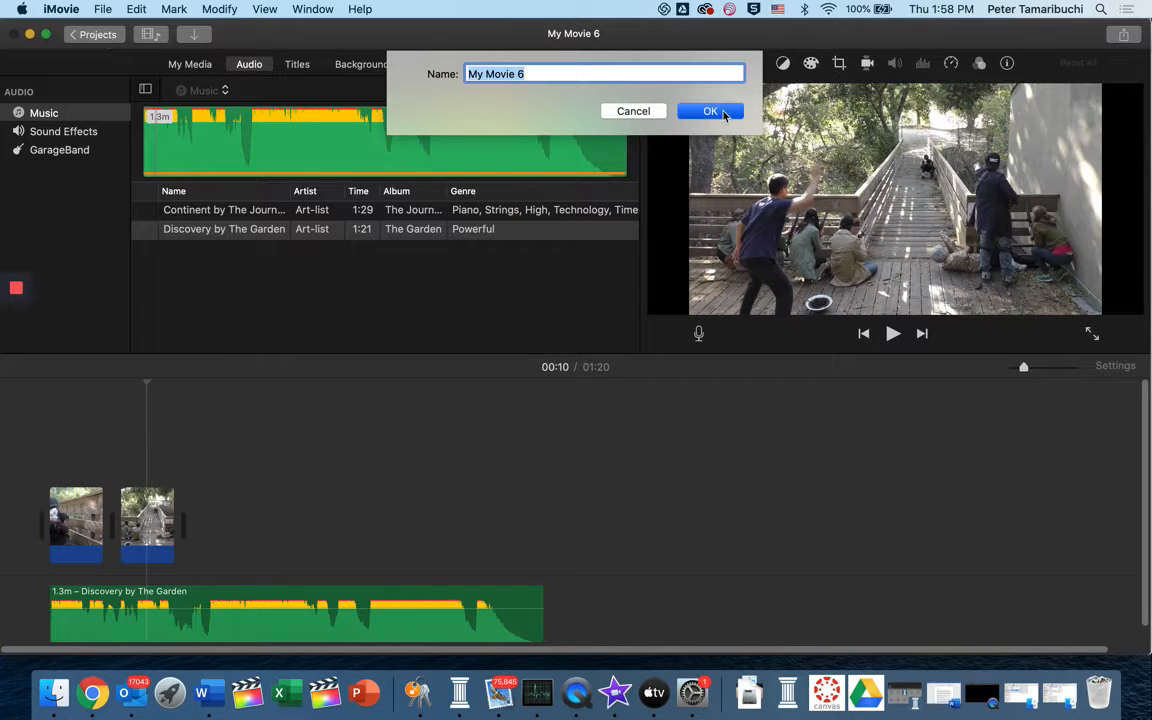
click(710, 111)
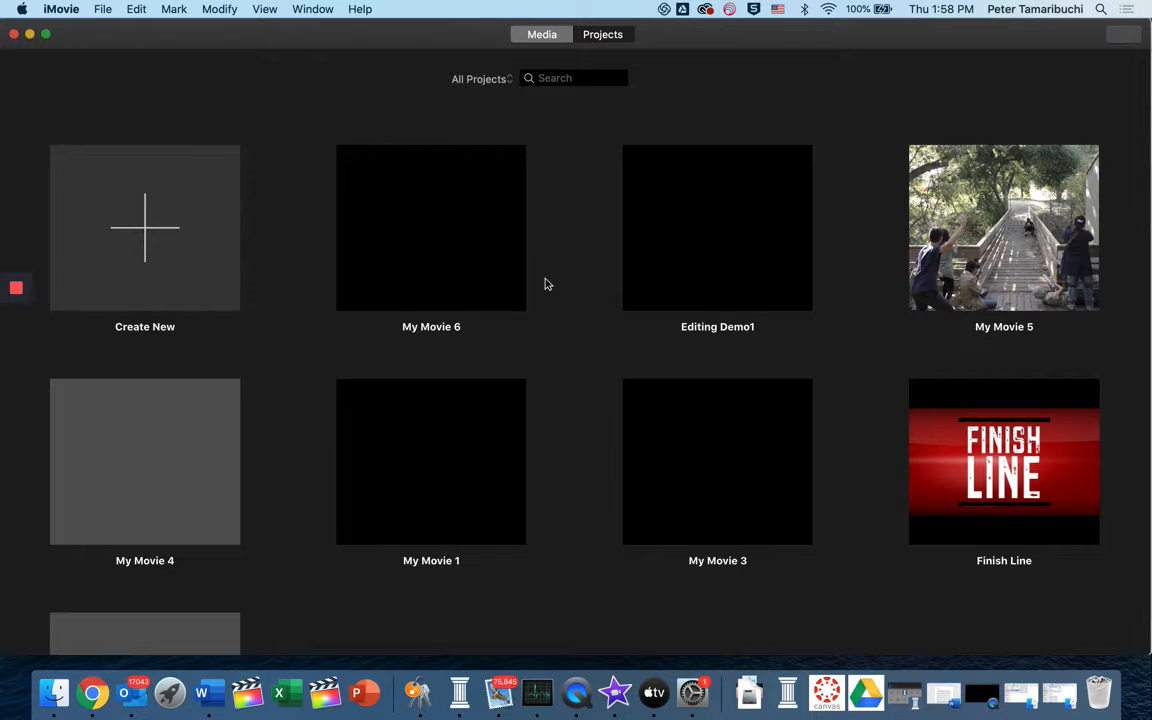
double_click(746, 216)
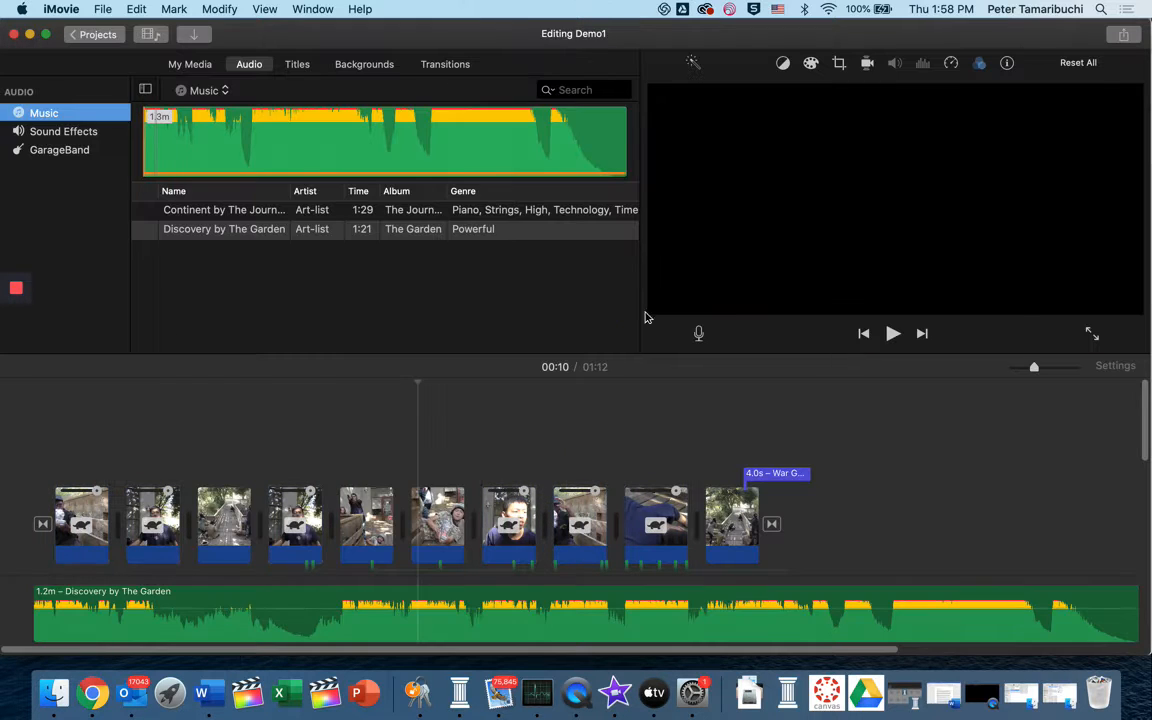
Watch the Editing Demo1 movie from the start in full screen, then exit full screen and stop playback
drag(418, 384, 242, 387)
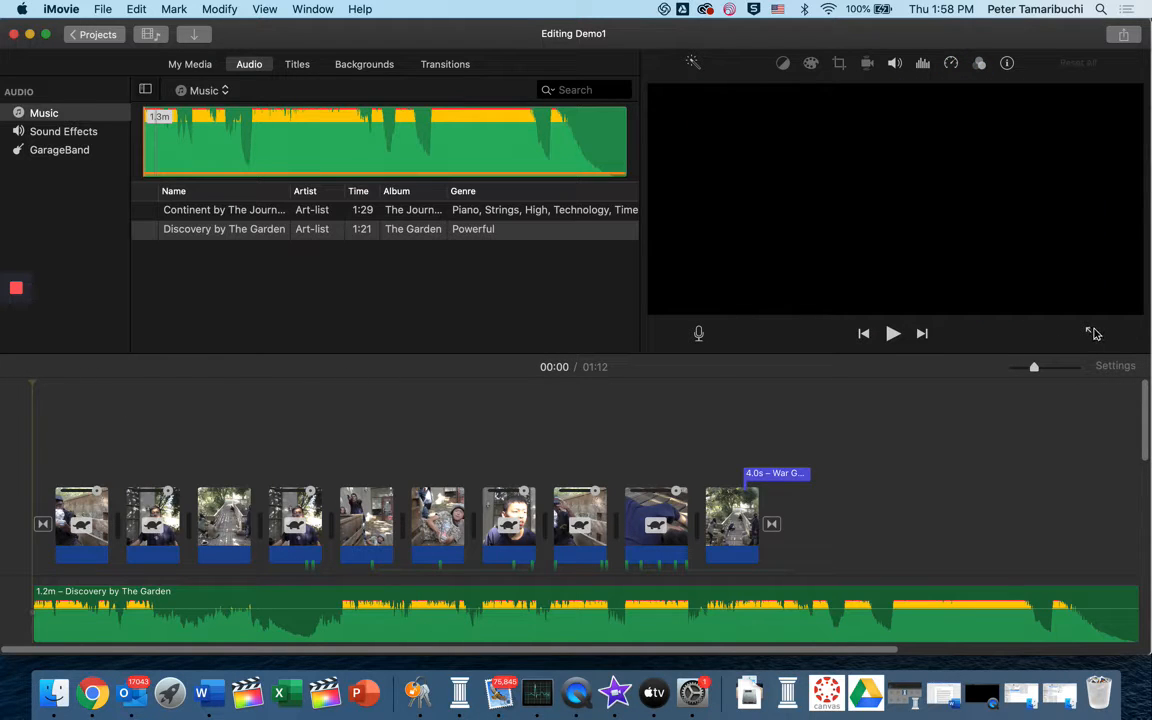
click(1092, 333)
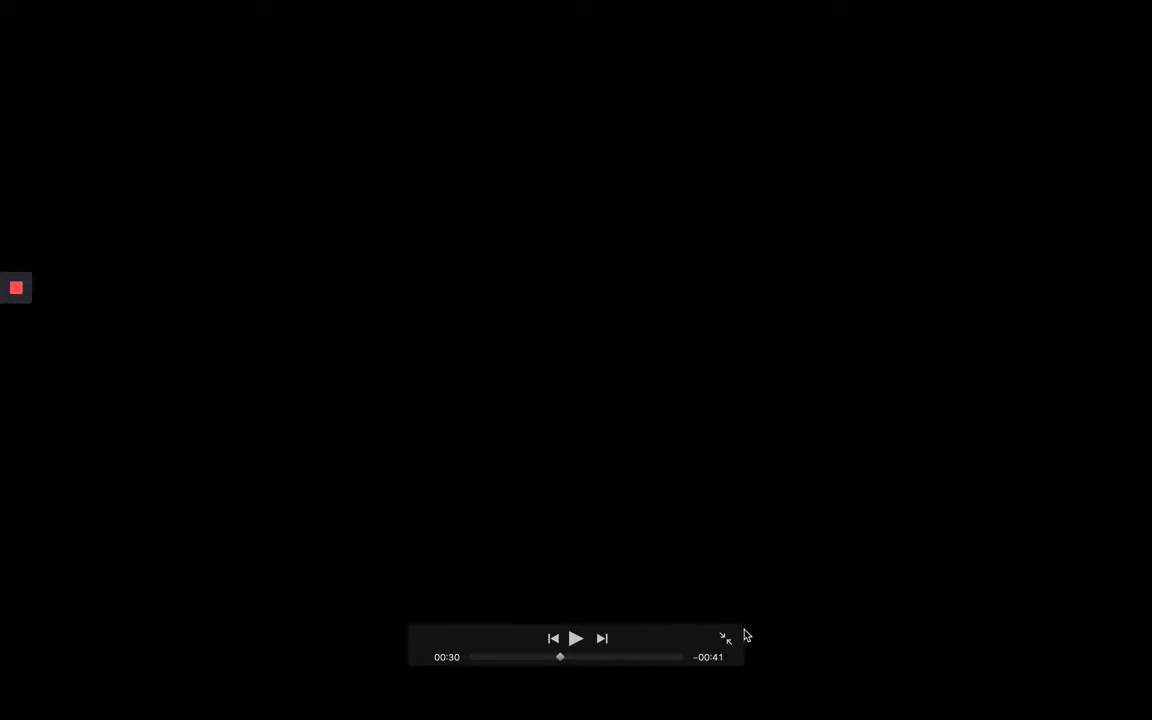
key(Escape)
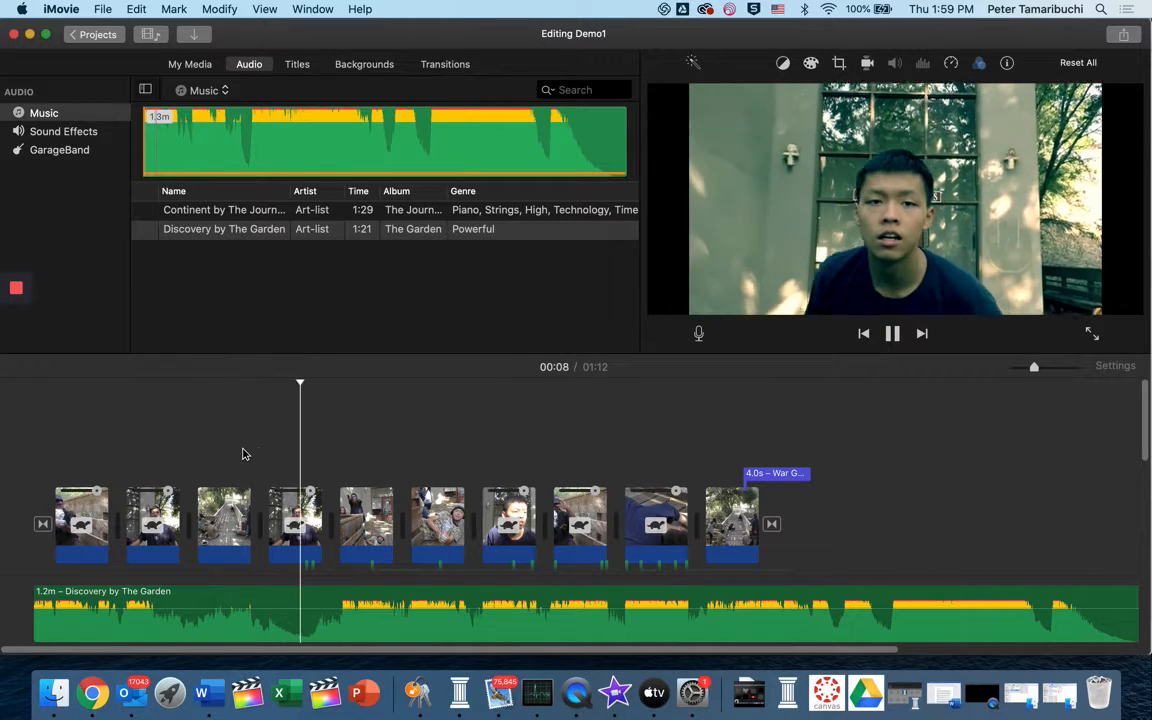
key(space)
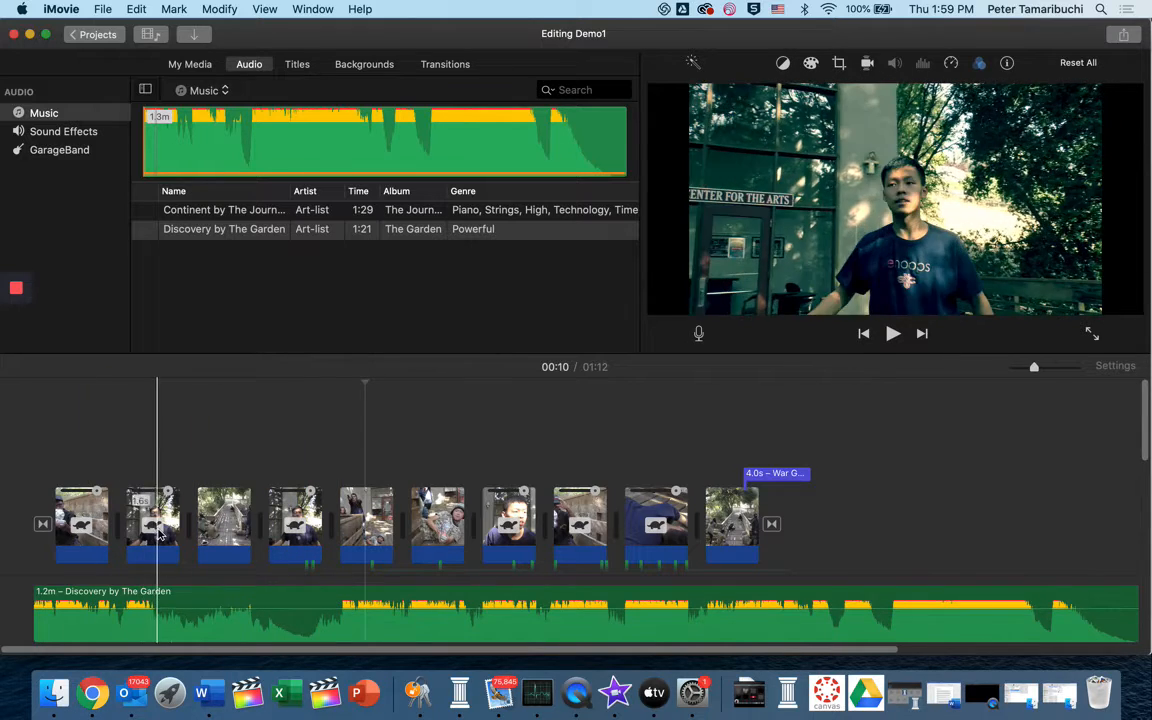
Play the Discovery by The Garden music from near the start of the timeline to hear how the cuts match it
click(212, 231)
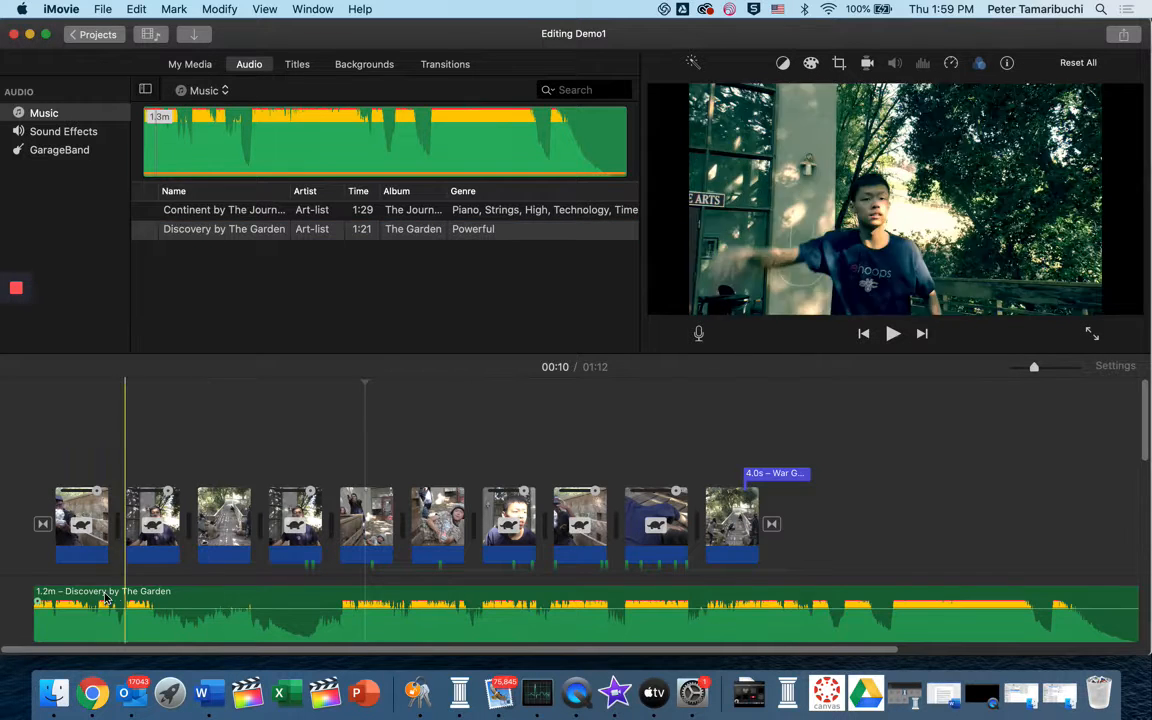
click(72, 598)
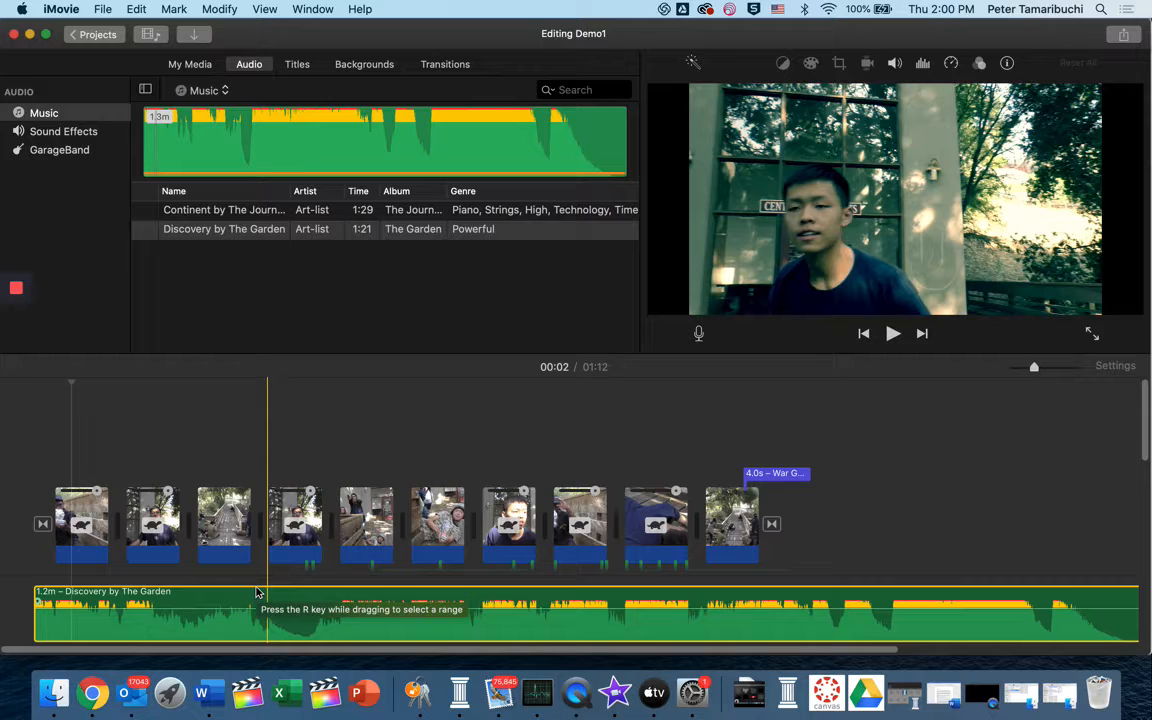
key(space)
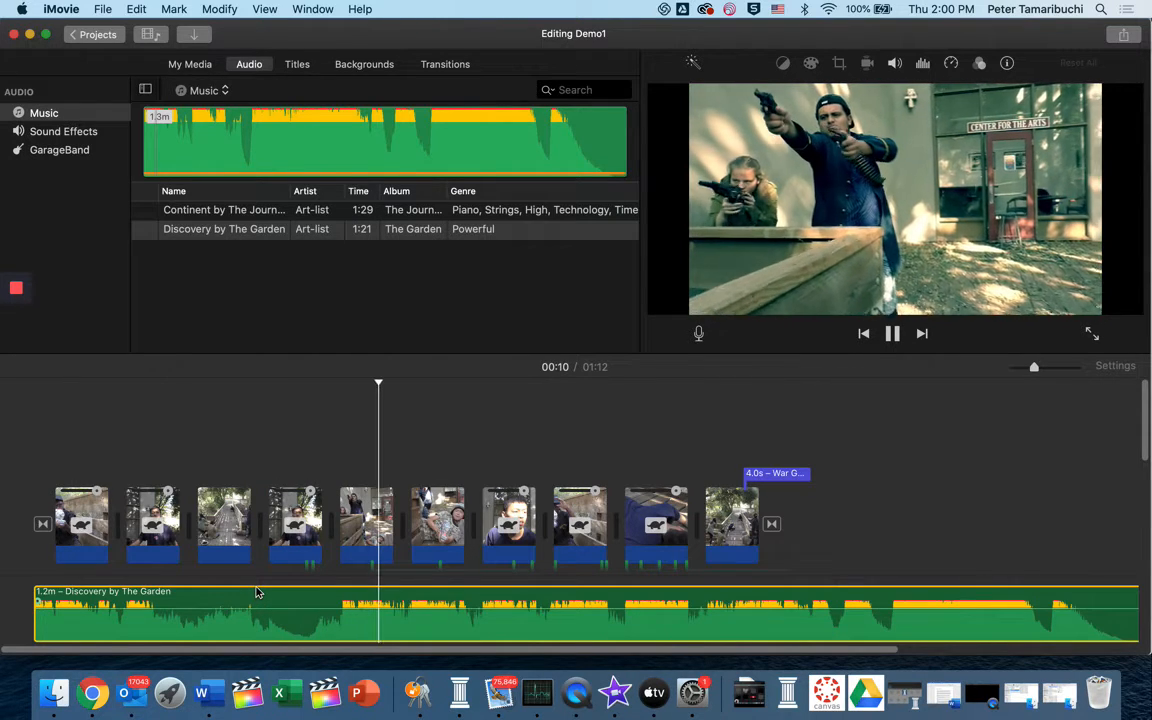
key(space)
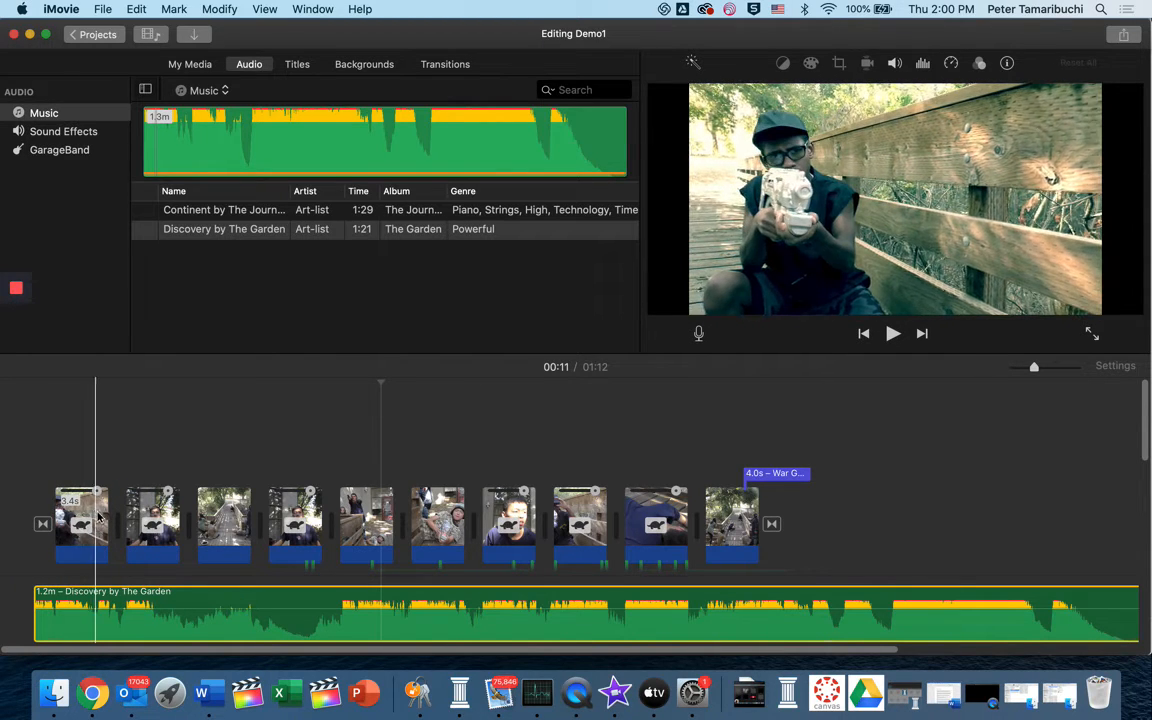
Hide the speed editor of the first video clip and show it again
right_click(89, 510)
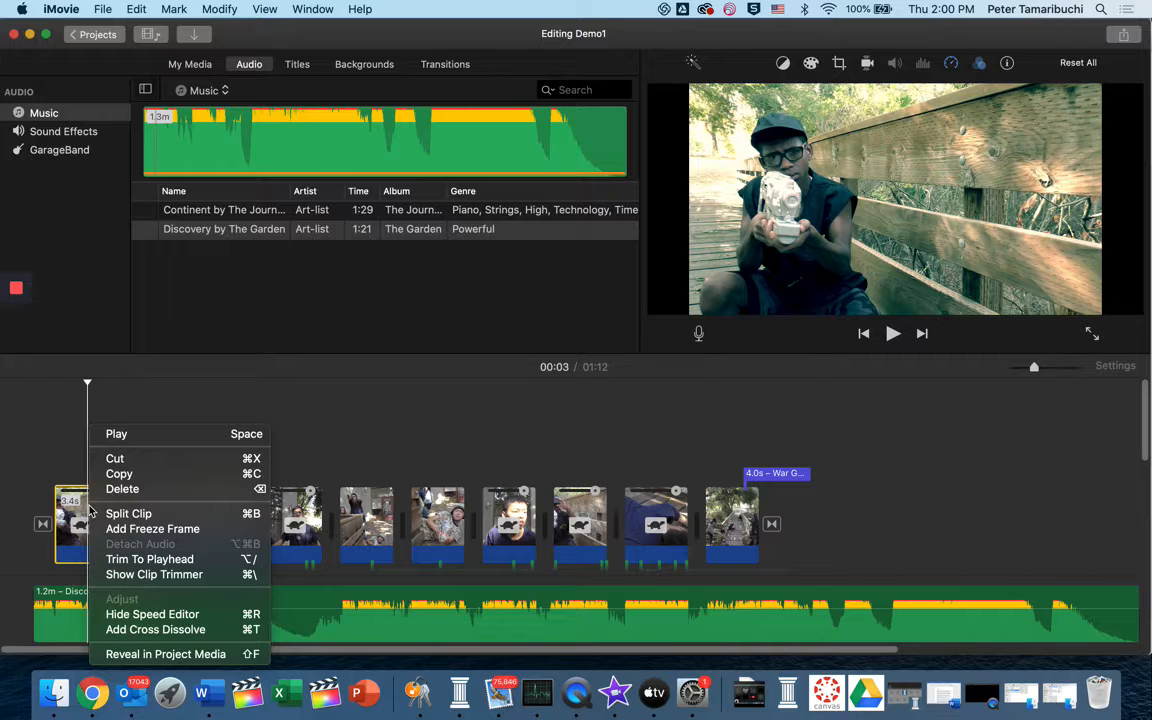
click(117, 613)
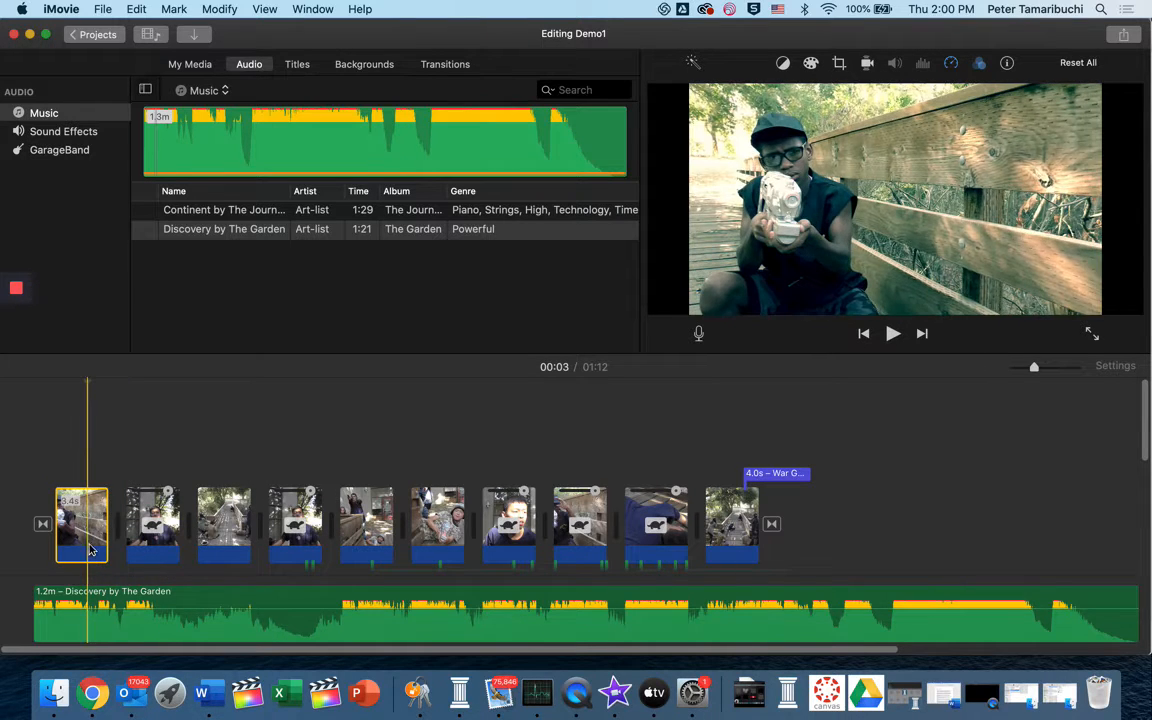
right_click(87, 533)
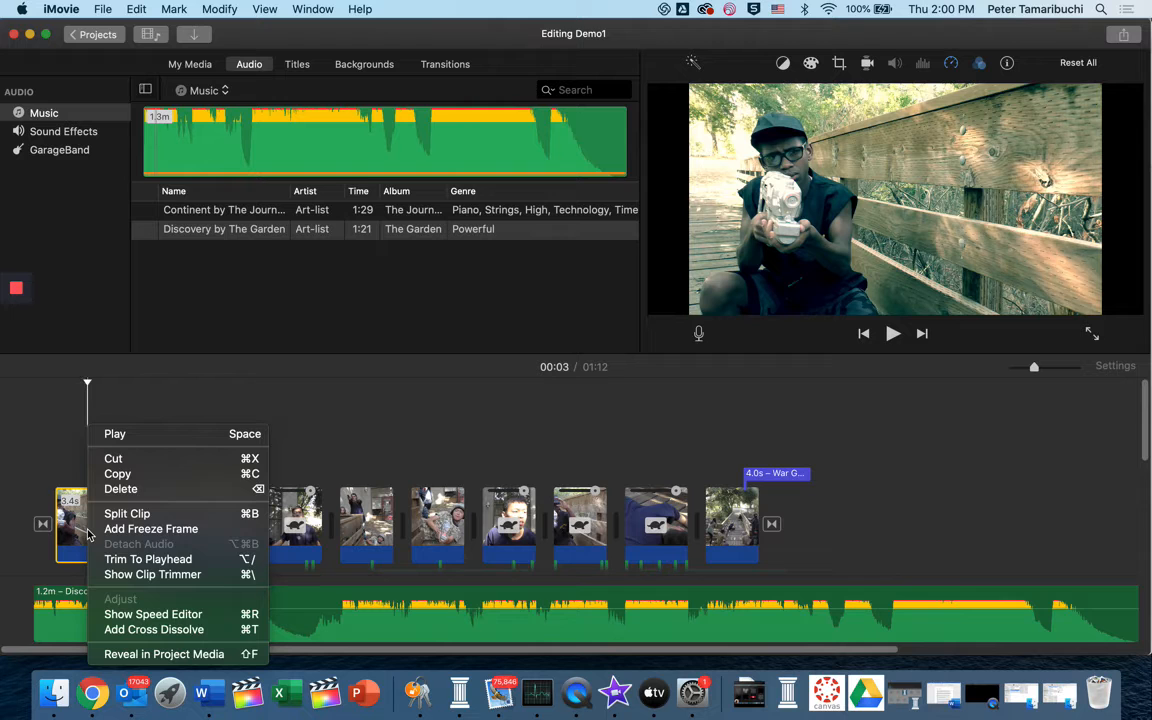
click(139, 617)
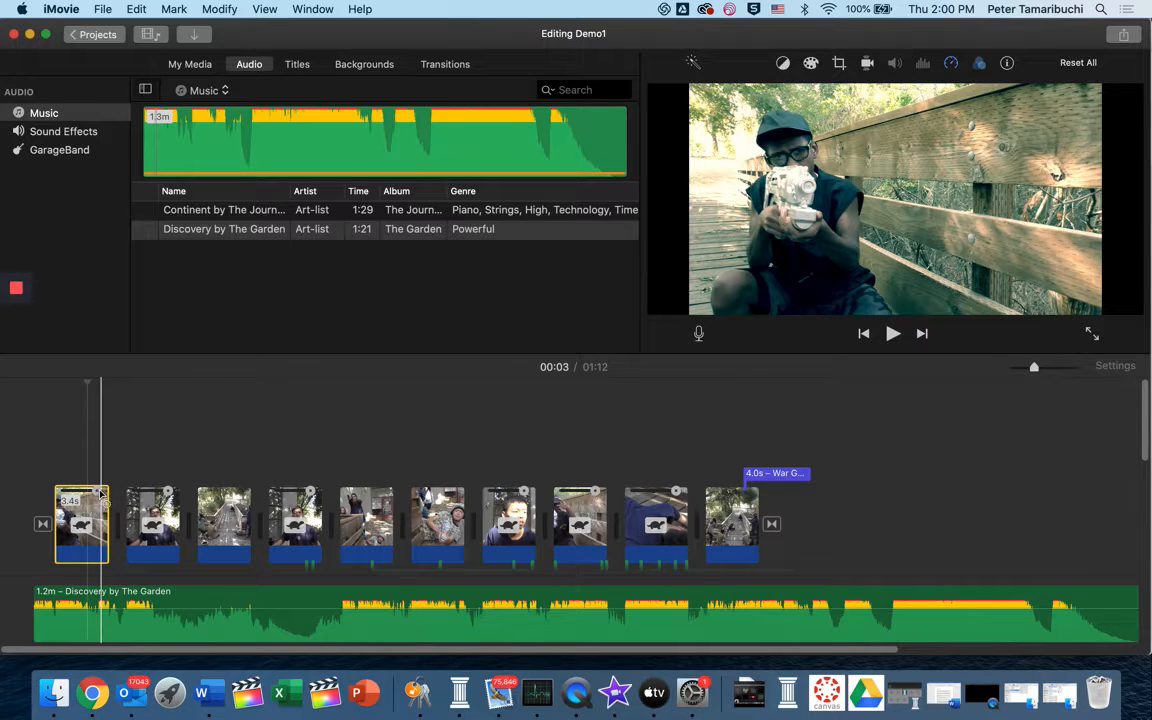
Speed up the first video clip to about 1.6 seconds and play it back
drag(100, 493, 75, 493)
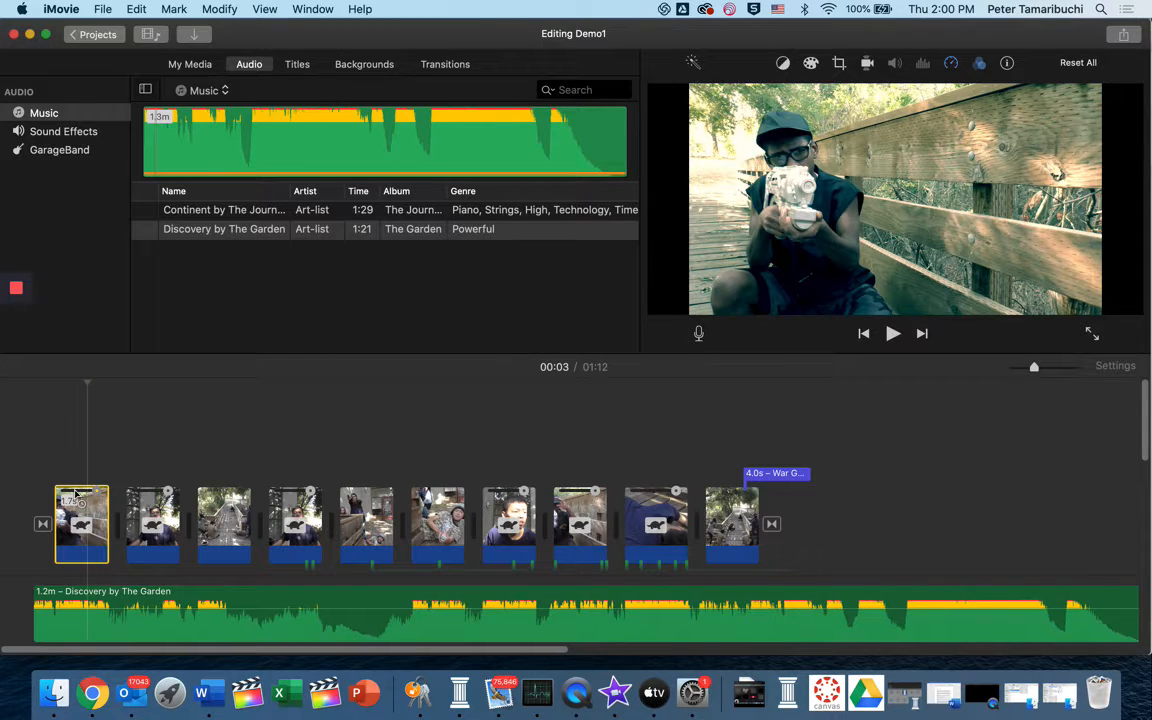
key(space)
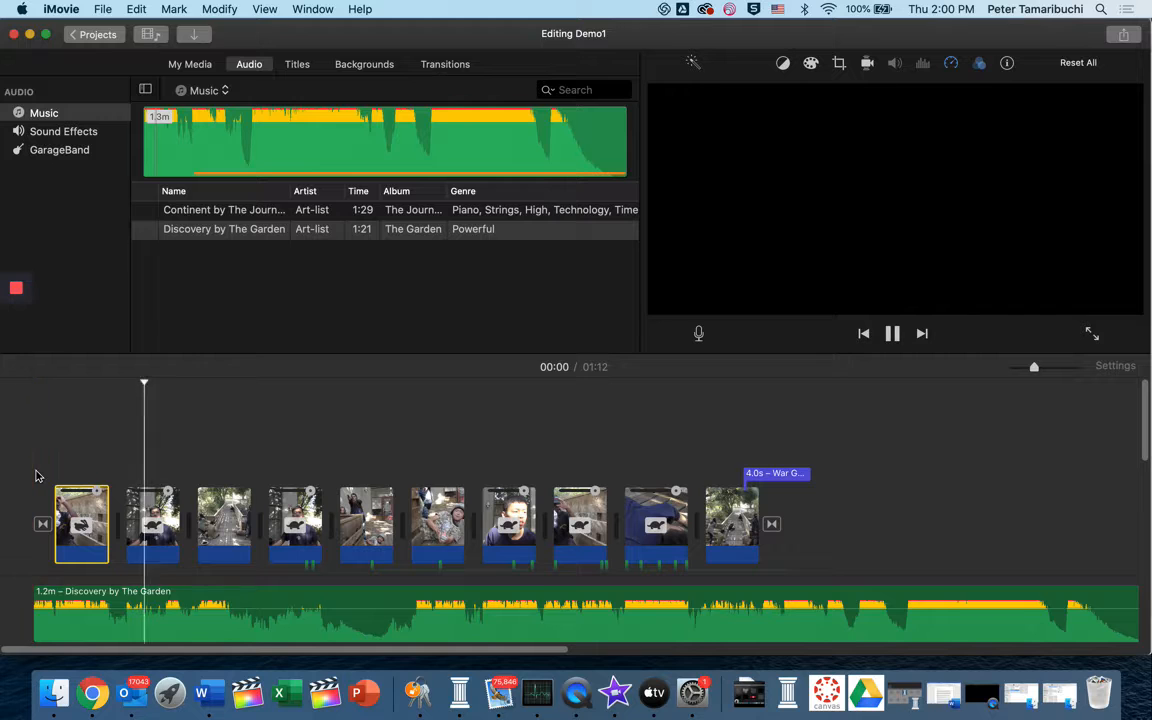
key(space)
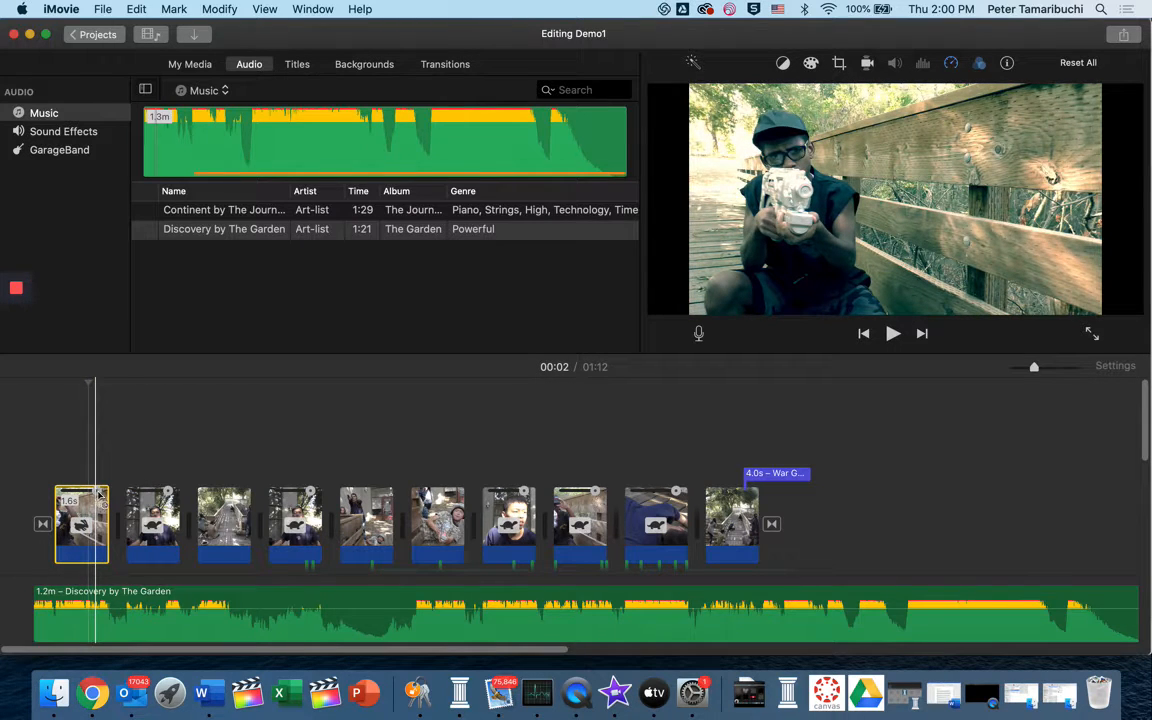
Slow the first video clip back down in stages with its speed handle and play the opening to check the pace
drag(98, 492, 108, 493)
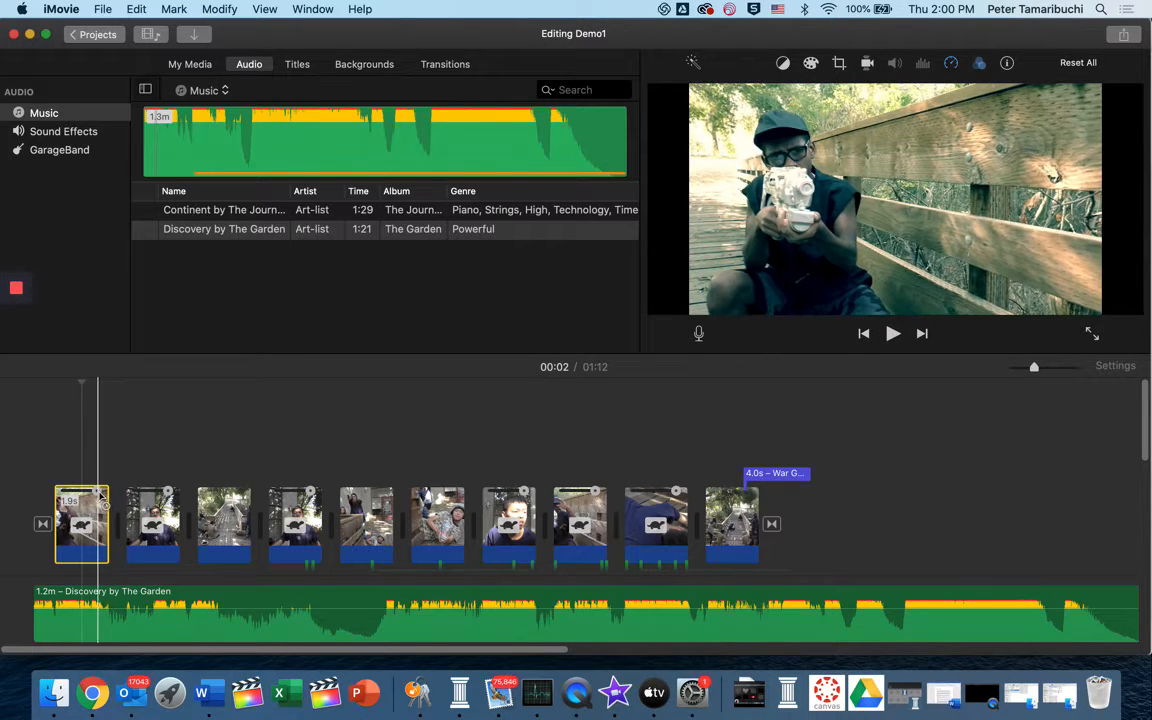
drag(105, 499, 113, 505)
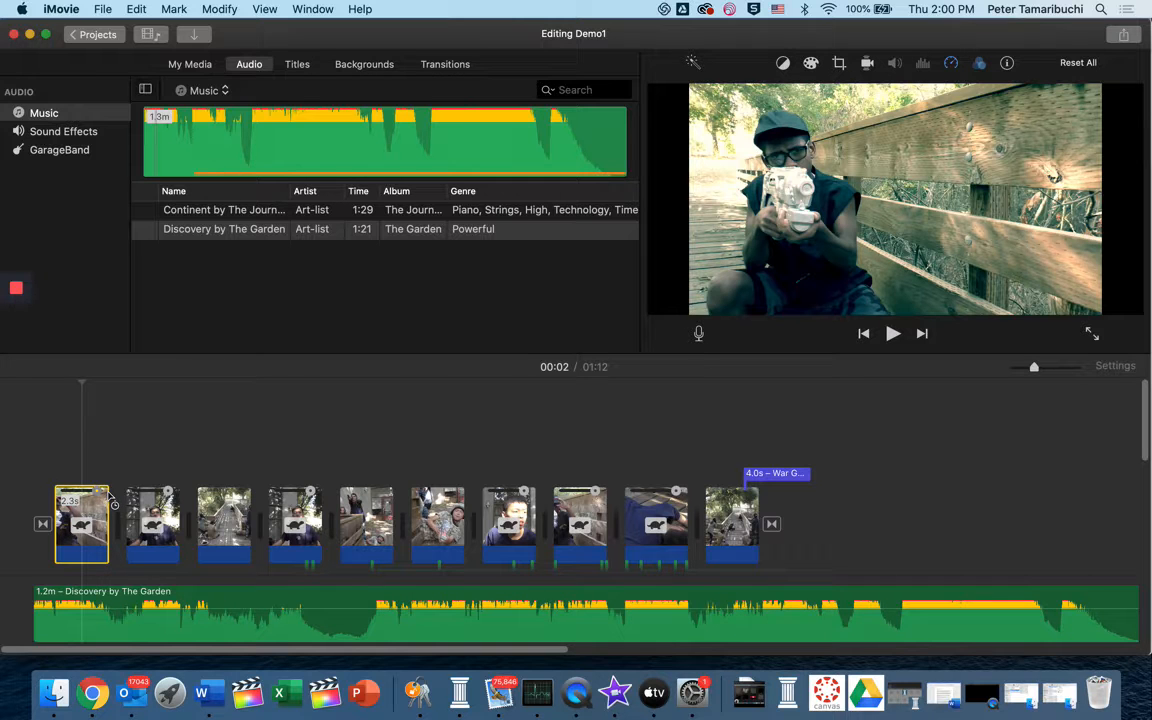
key(space)
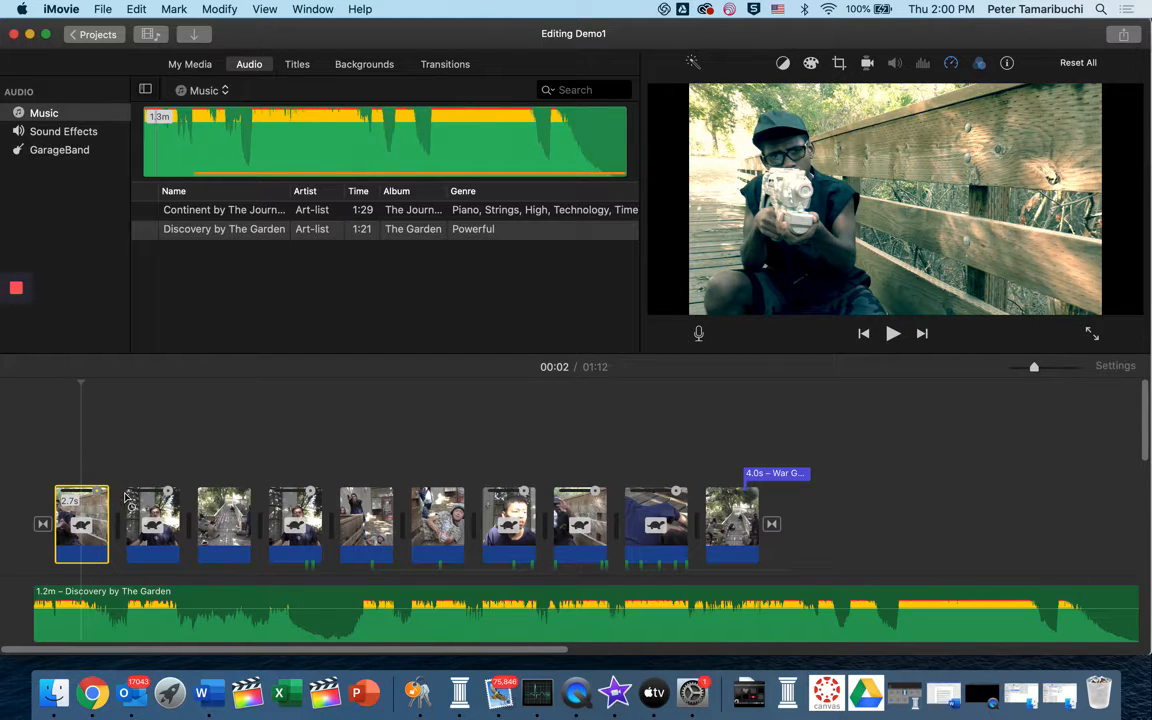
drag(98, 494, 116, 496)
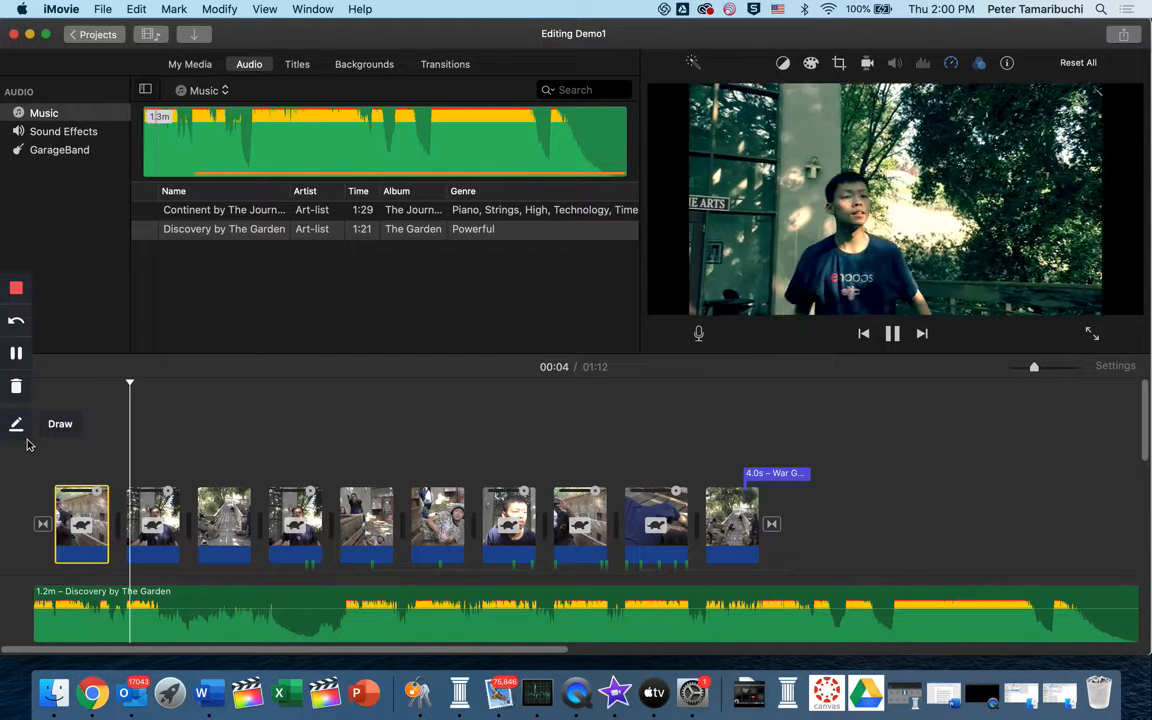
key(space)
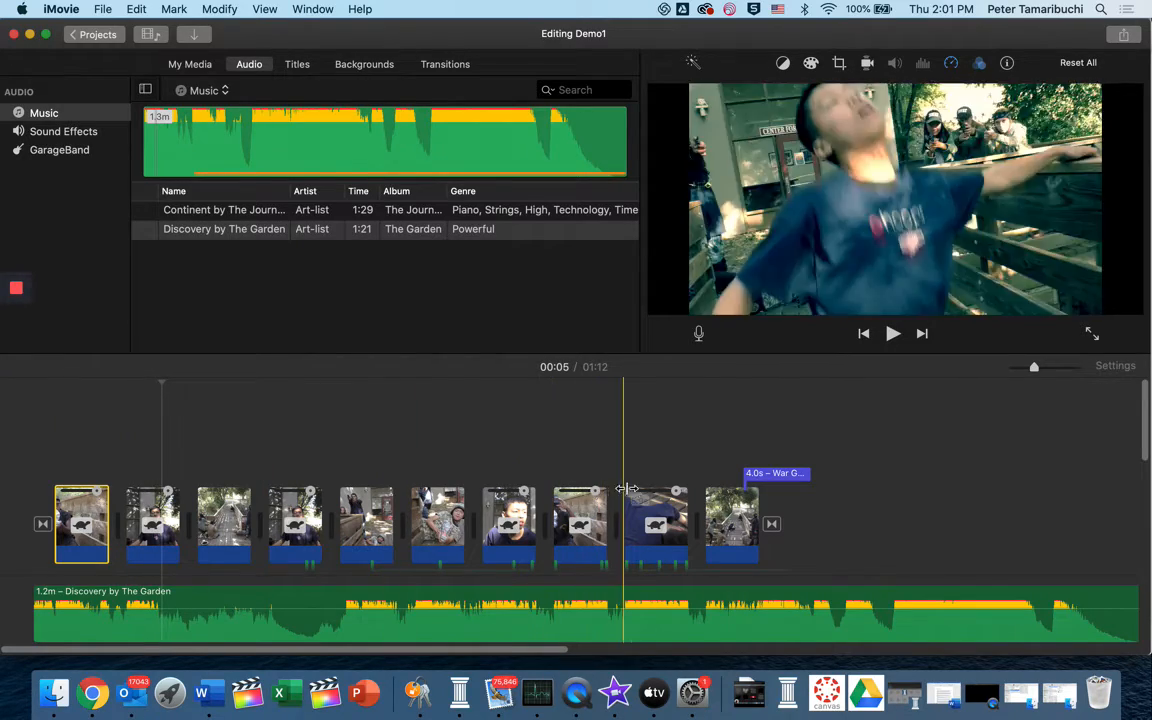
Play through the rest of the movie, reviewing the closing transition and the War Games title at the end
key(space)
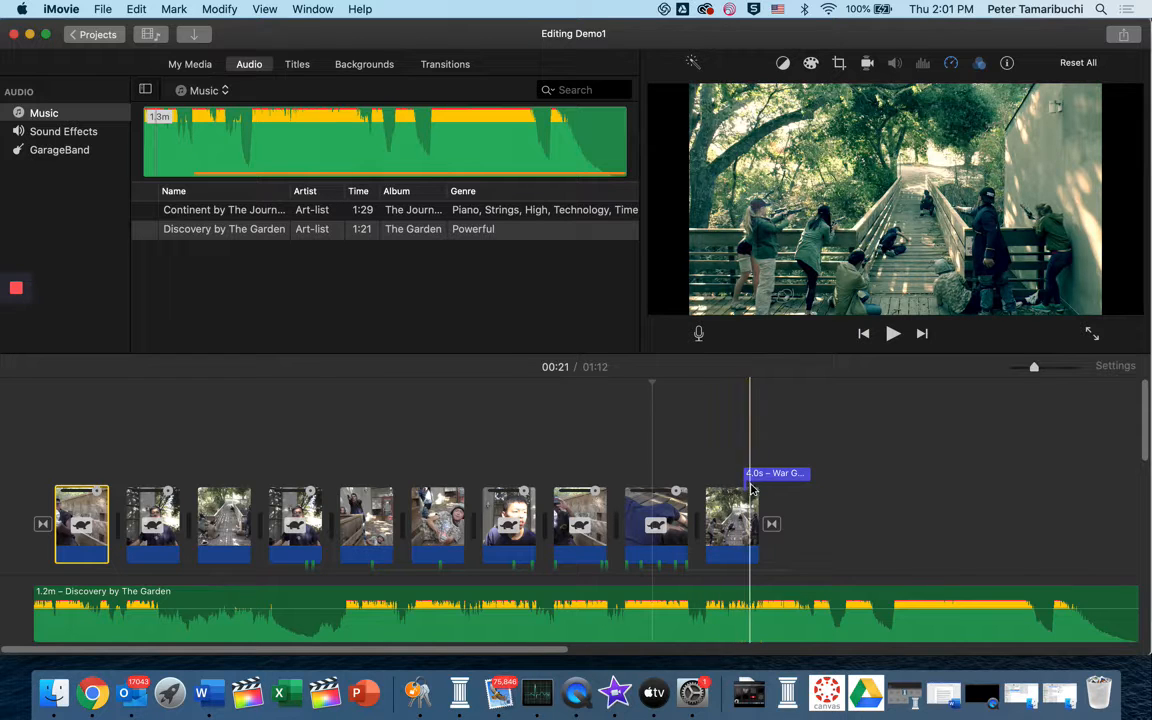
click(772, 523)
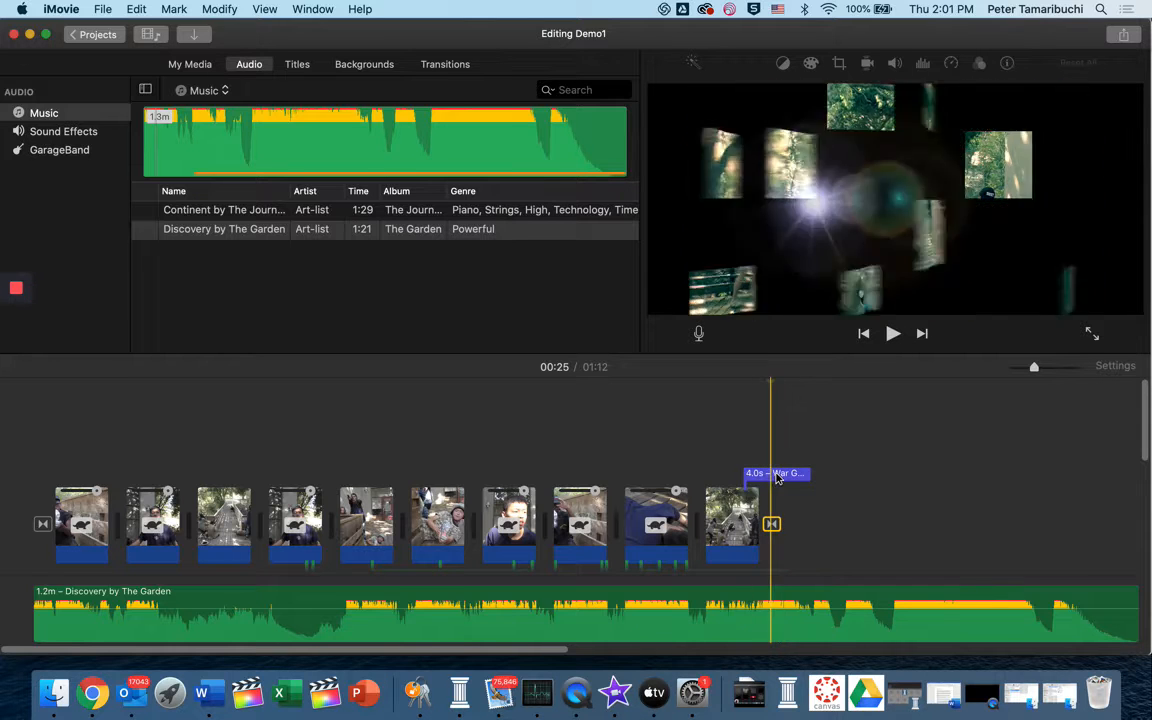
key(space)
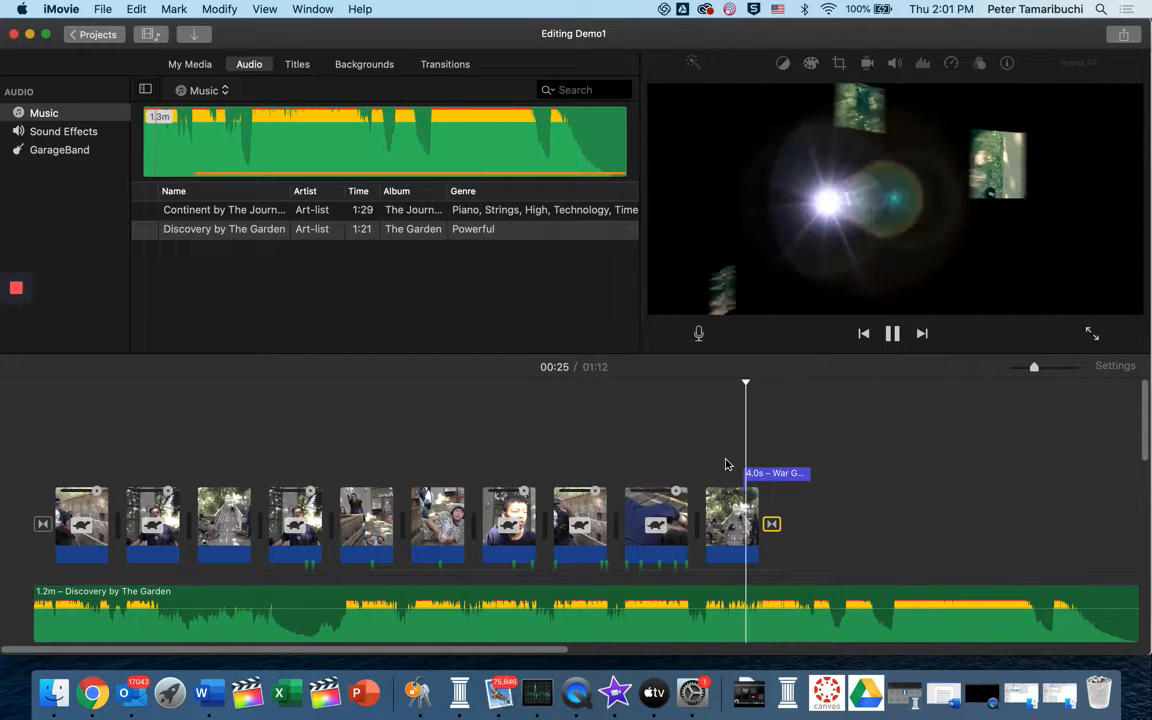
key(space)
click(713, 463)
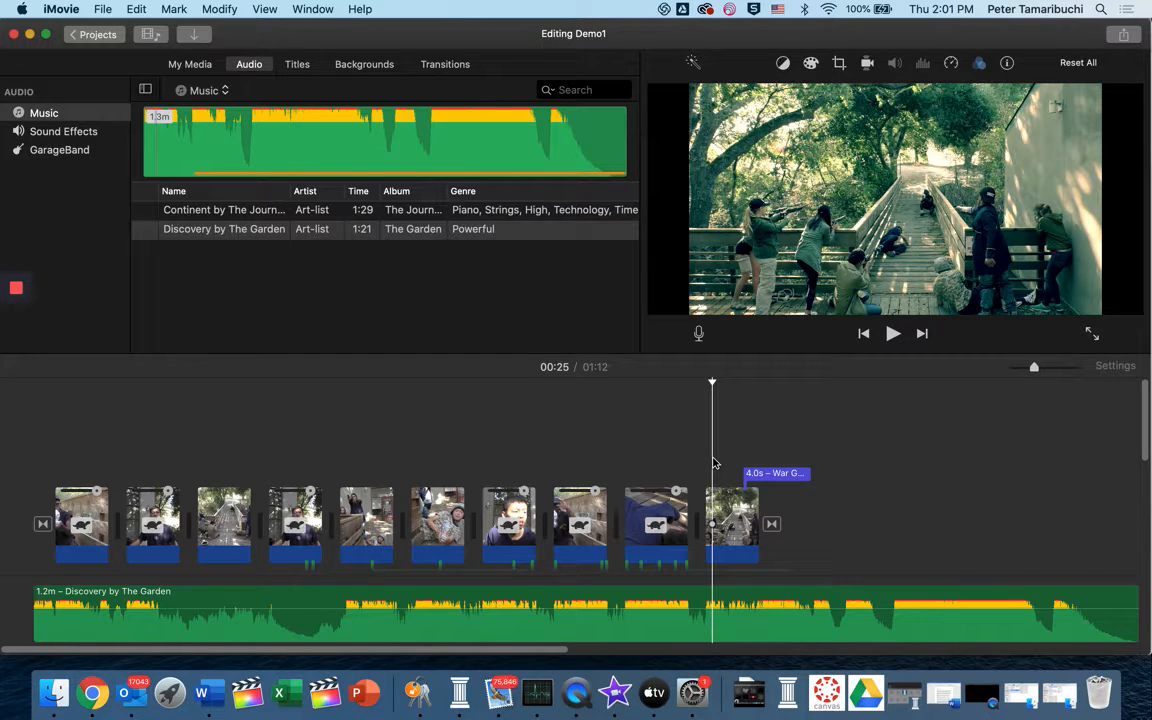
key(space)
key(space)
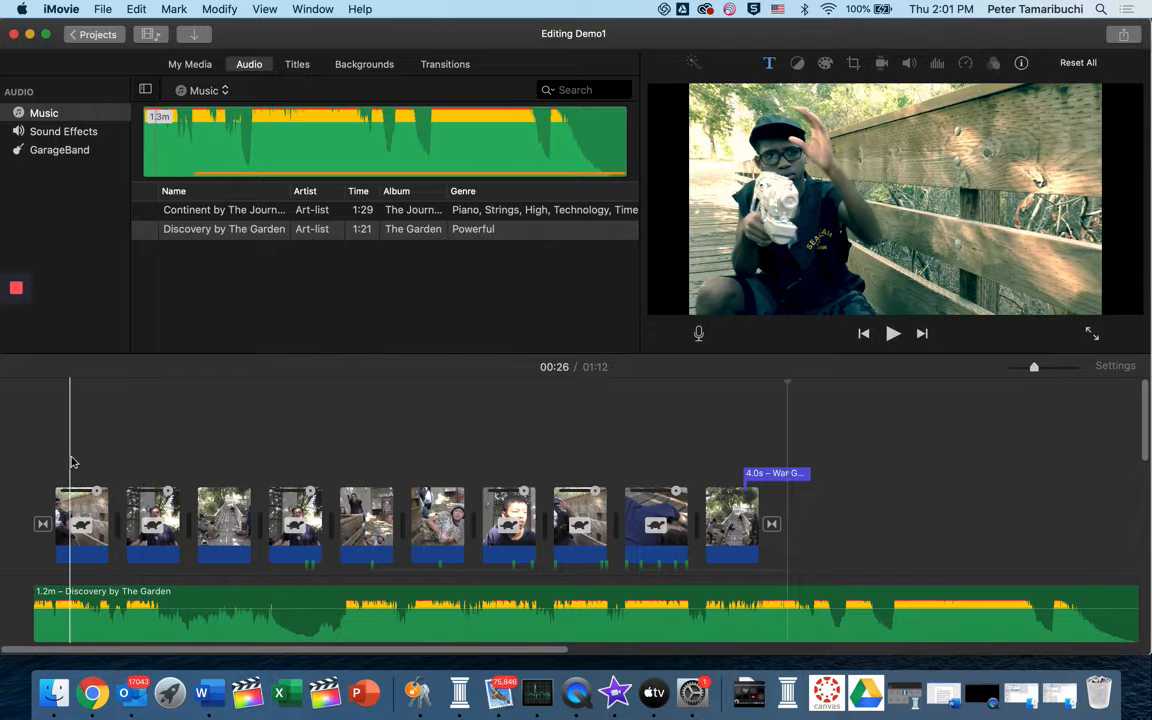
Try the Sci-Fi clip filter on all ten video clips and play the opening to check the look
drag(70, 462, 715, 560)
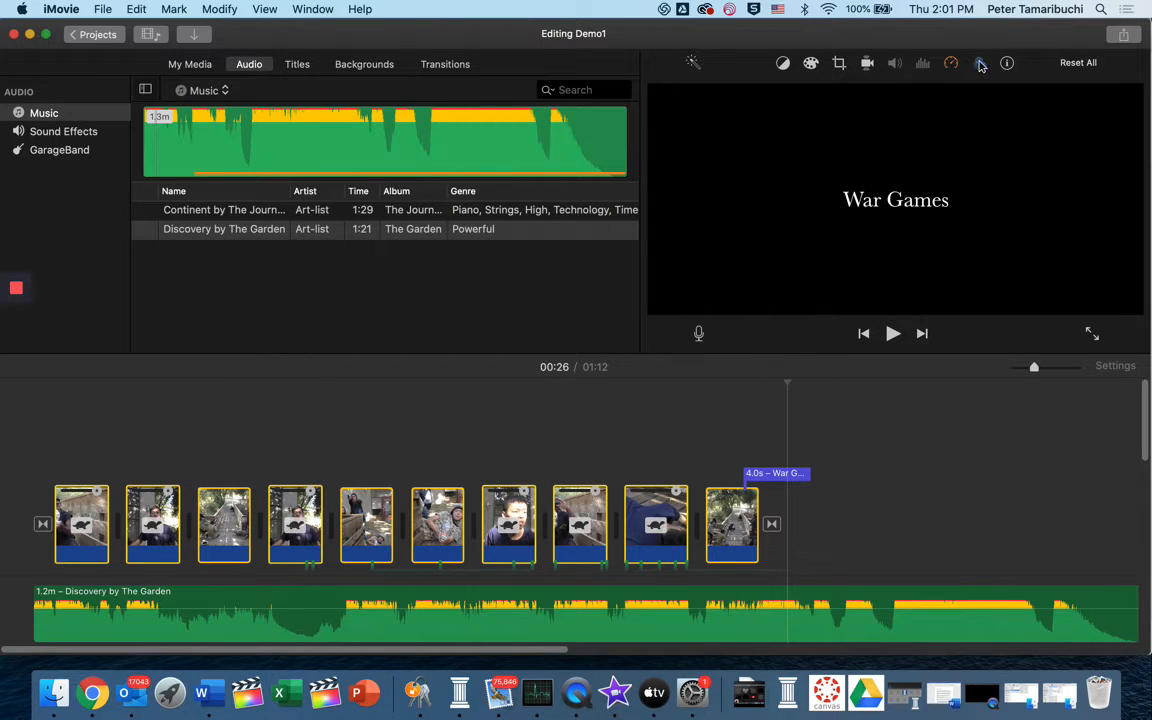
click(980, 63)
click(768, 93)
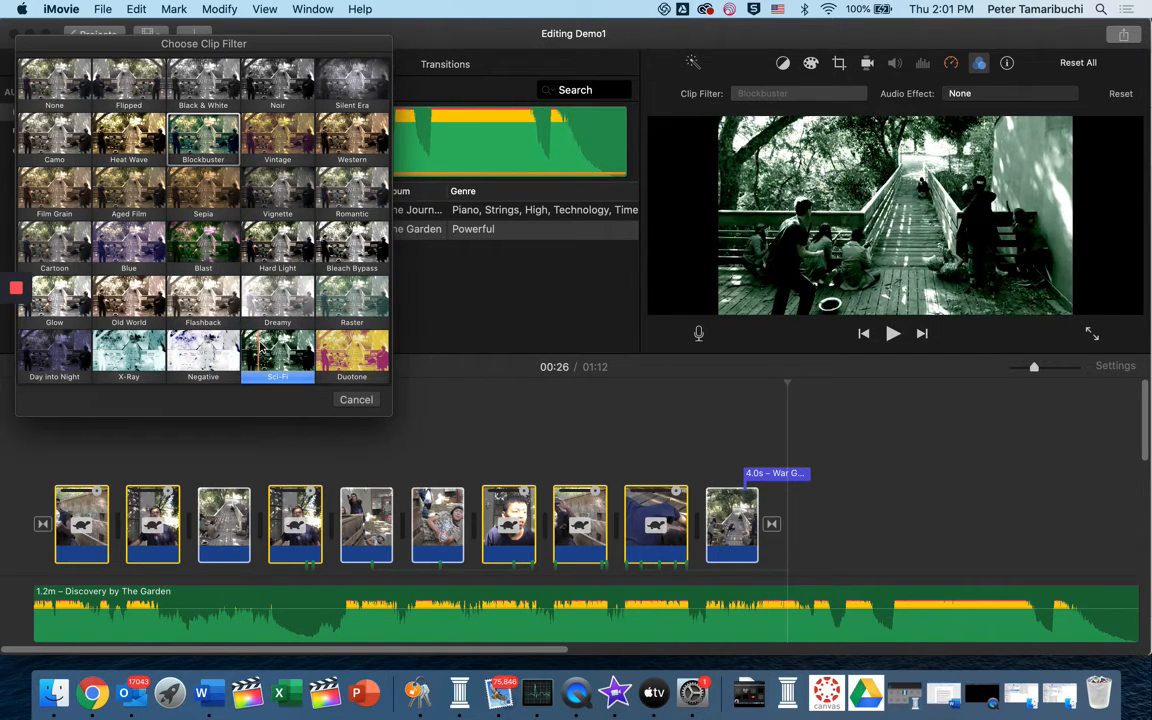
click(259, 346)
click(50, 436)
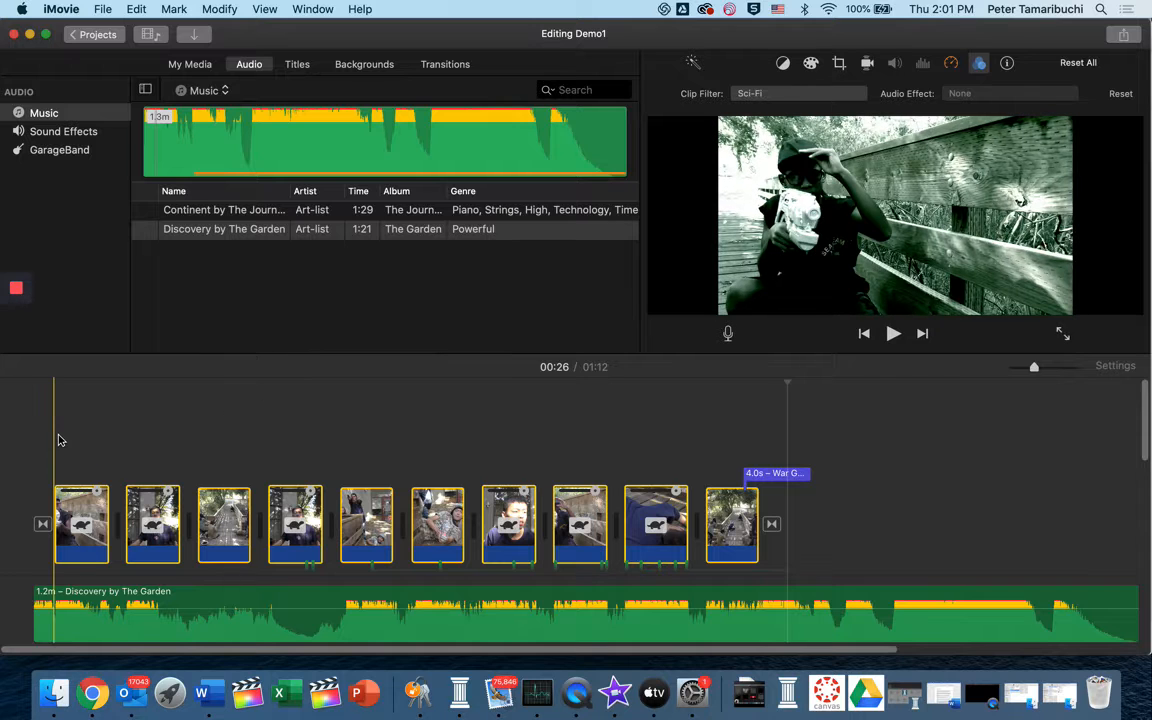
key(space)
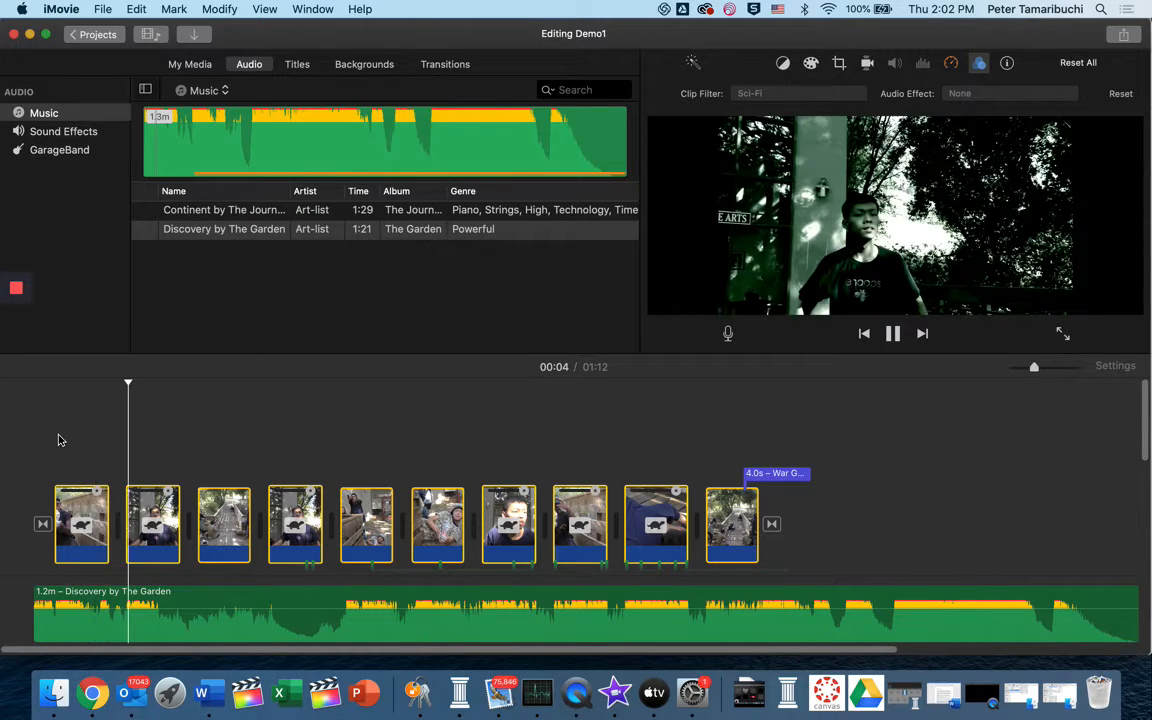
key(space)
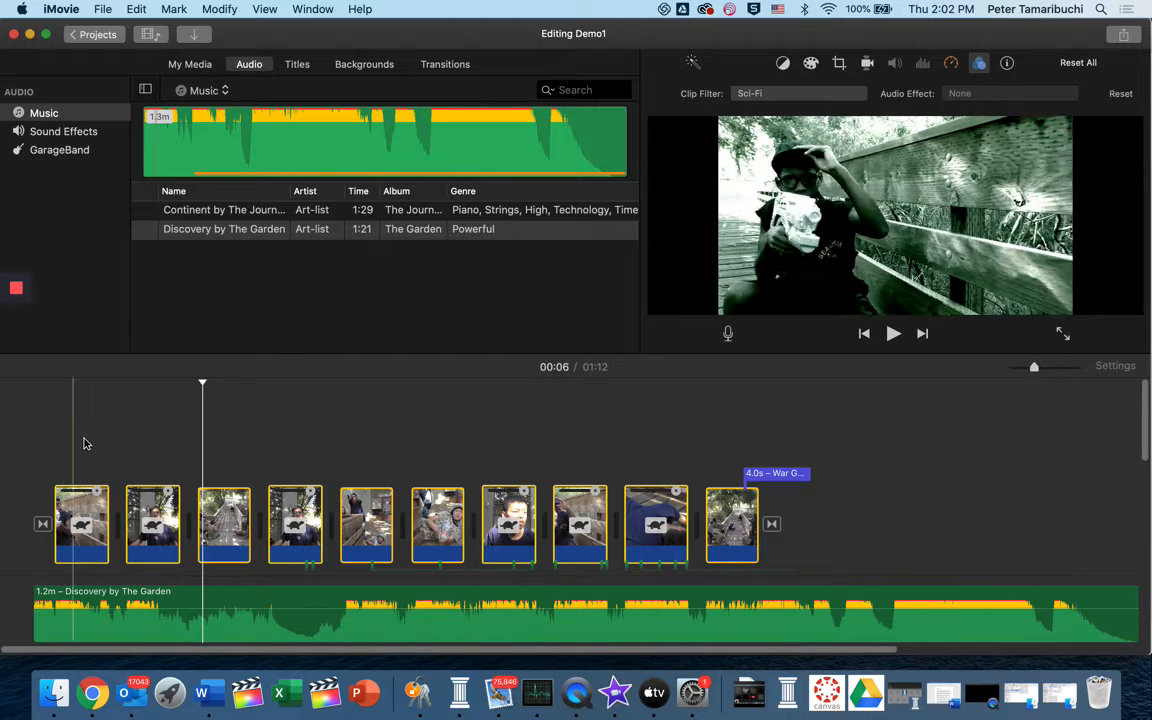
Apply the Blockbuster clip filter to all the video clips and clear the multi-clip selection
drag(73, 443, 742, 508)
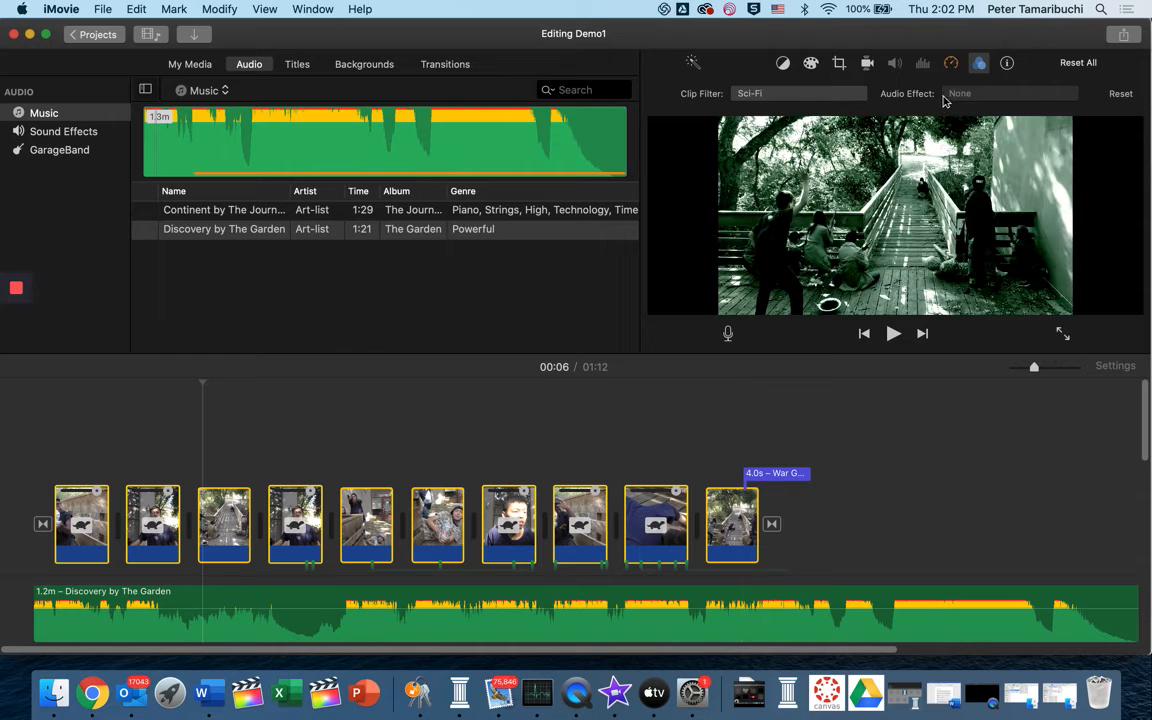
click(831, 96)
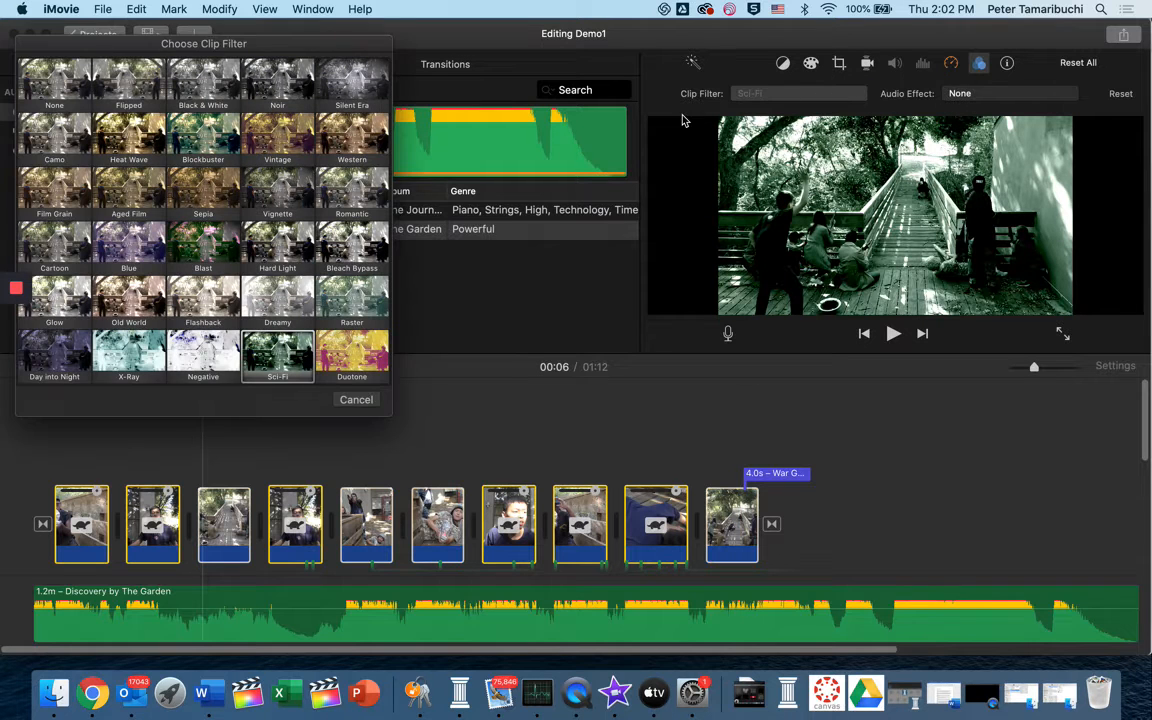
click(520, 450)
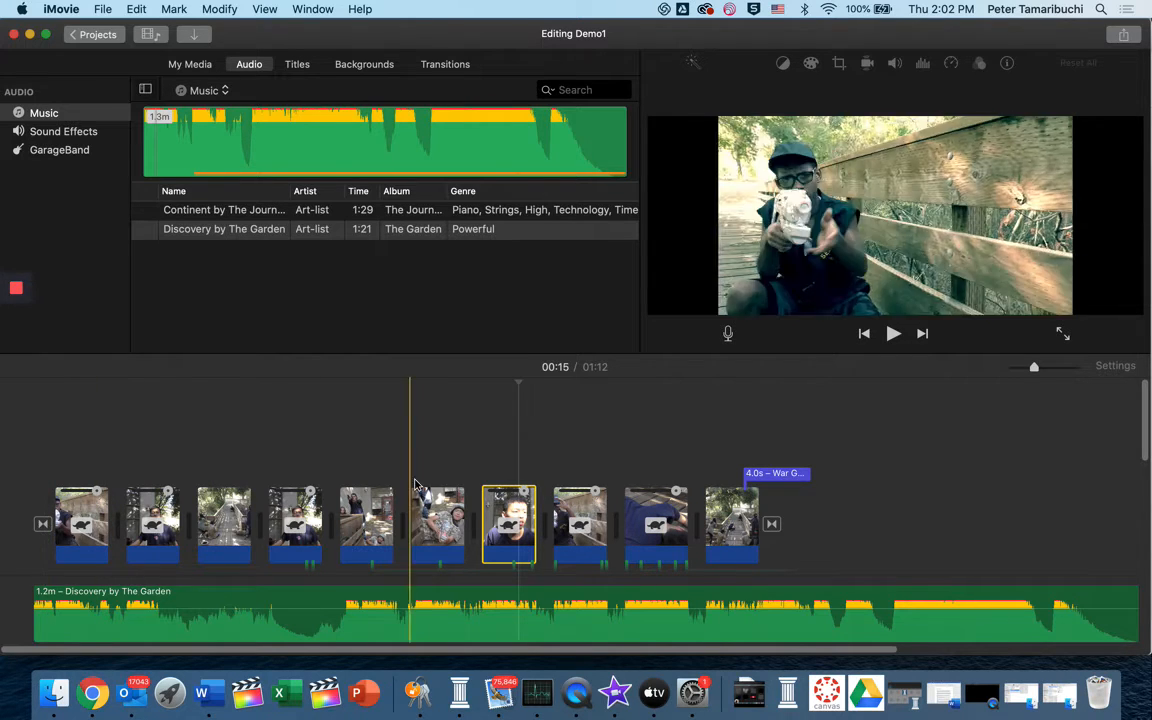
Select the opening transition before the first video clip
click(44, 526)
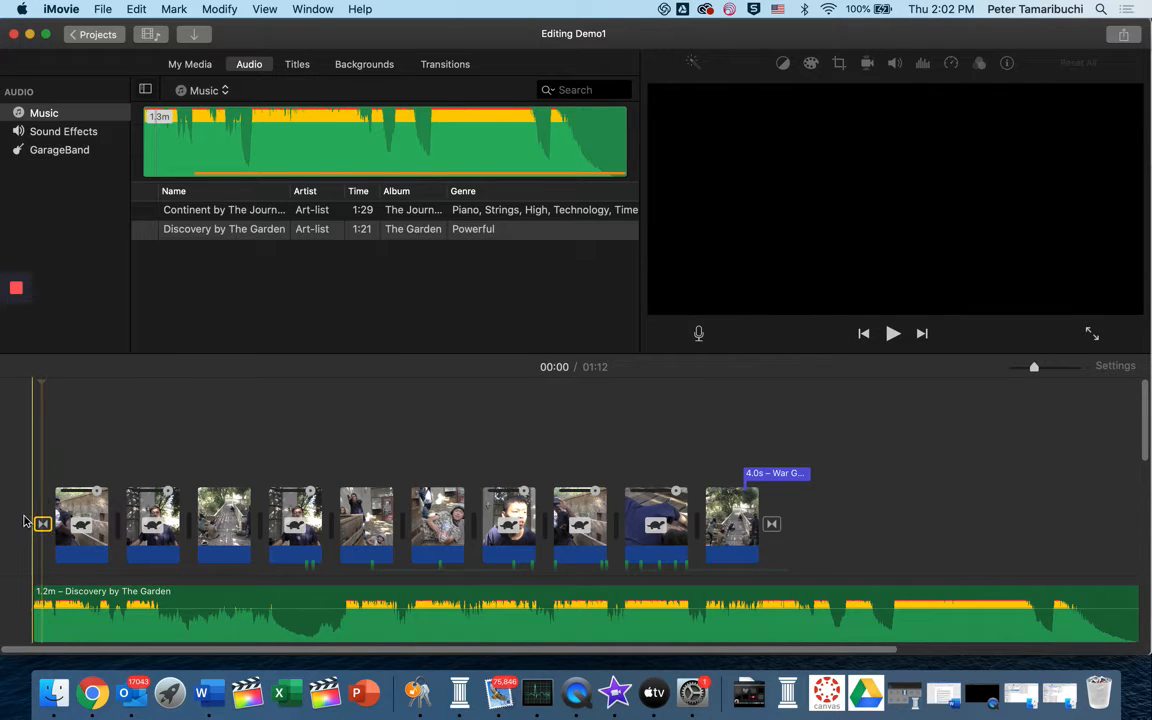